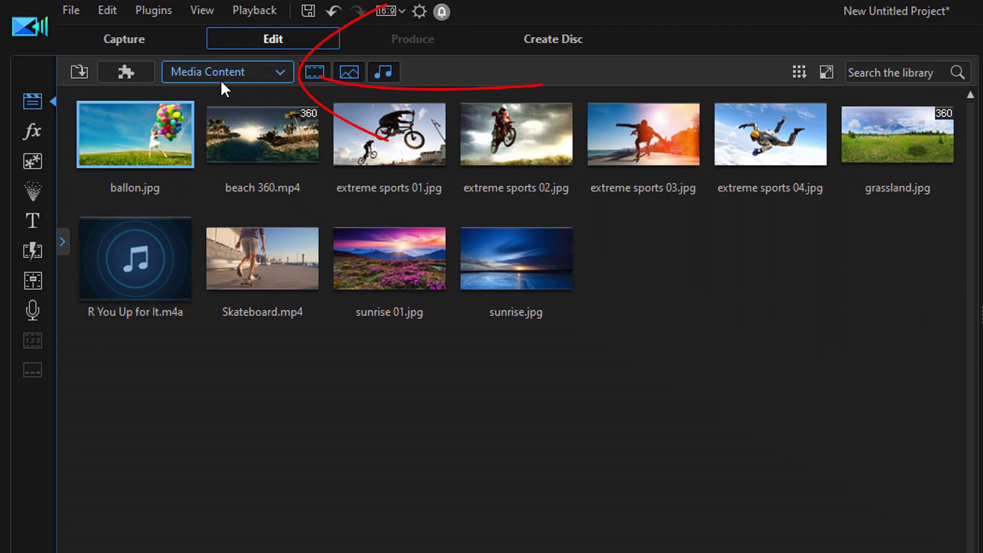
# - Switch the library to Color Boards and start a new color board from the color selector
pyautogui.click(279, 75)
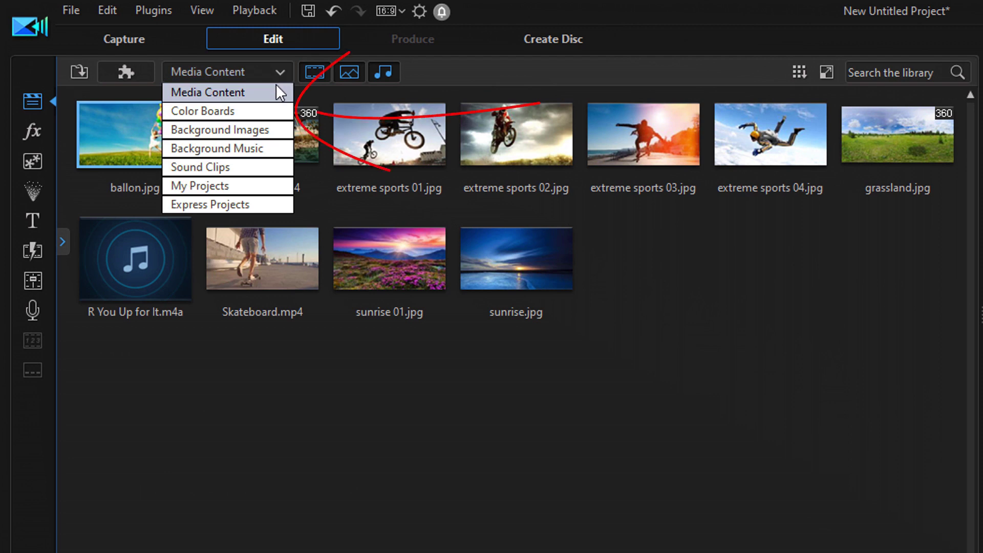
pyautogui.click(243, 121)
pyautogui.scroll(-2, 592, 427)
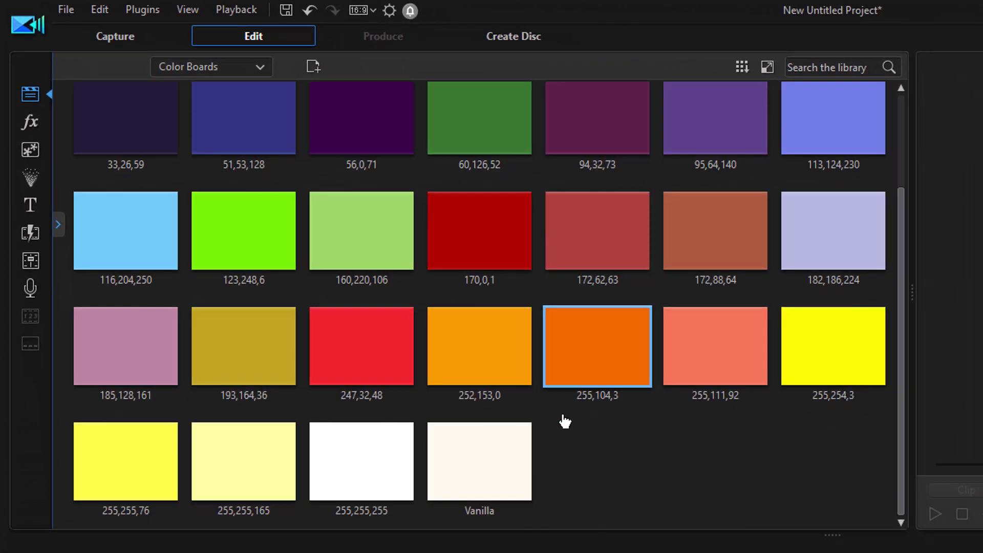
pyautogui.scroll(2, 654, 465)
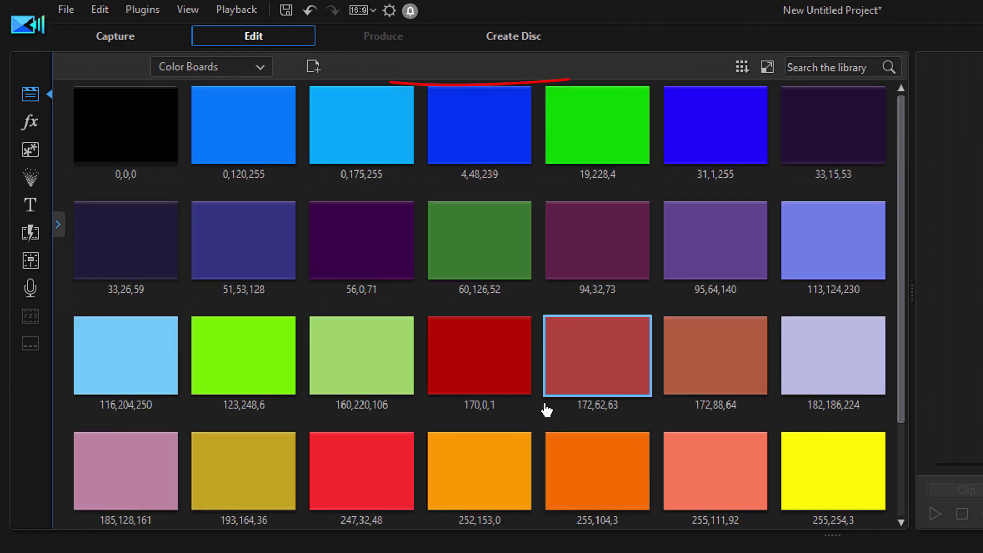
pyautogui.click(310, 69)
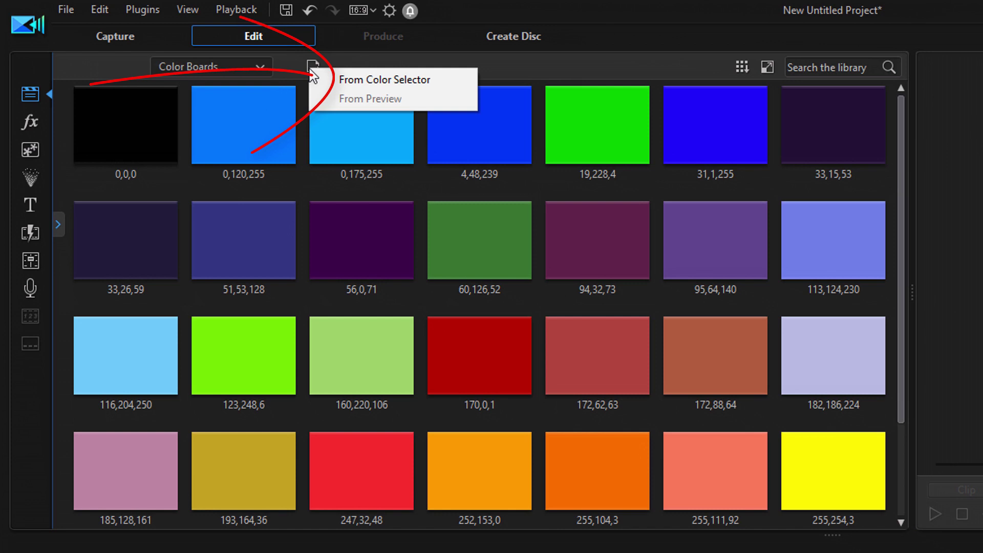
pyautogui.click(344, 81)
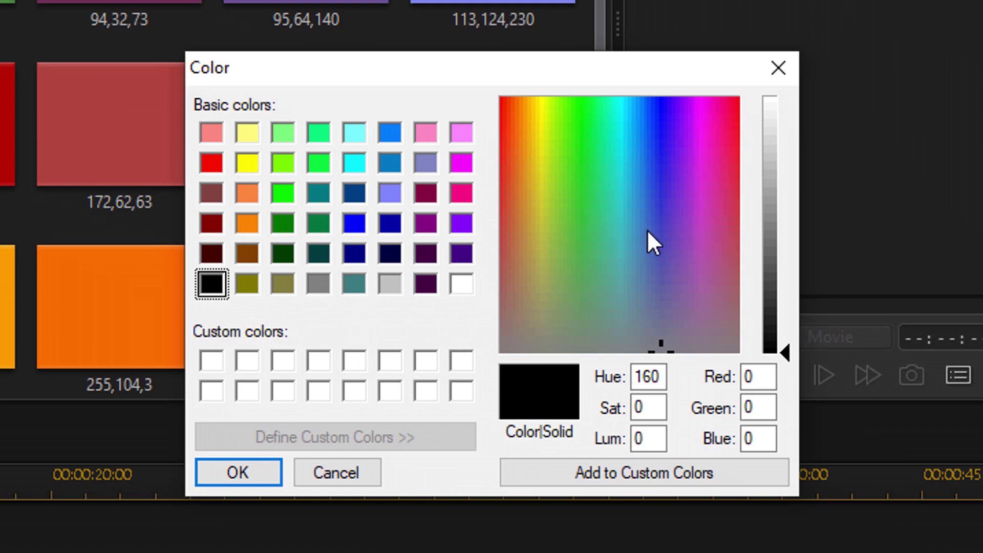
# - Try out several different hues in the color spectrum for the new color board
pyautogui.click(653, 203)
pyautogui.click(579, 204)
pyautogui.click(625, 280)
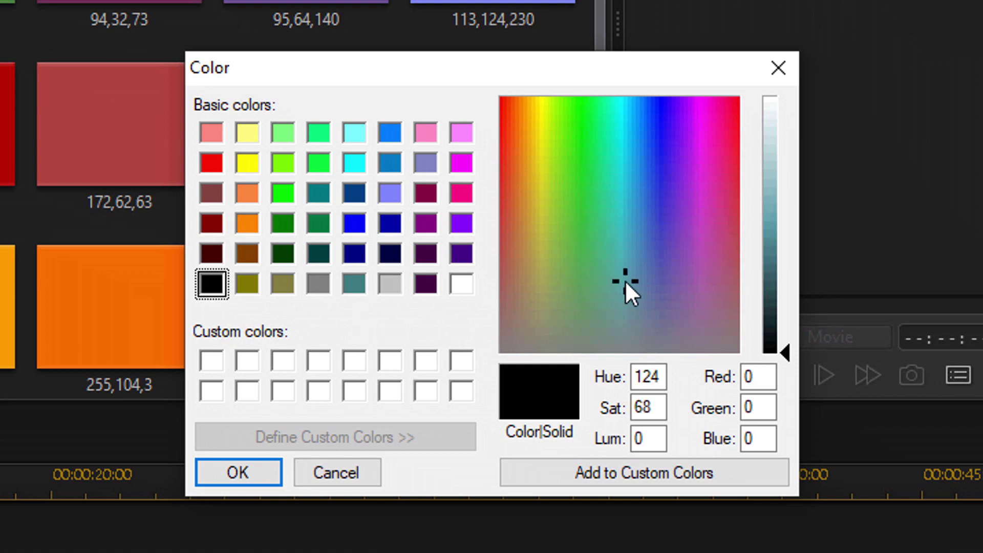
pyautogui.click(696, 268)
pyautogui.click(655, 156)
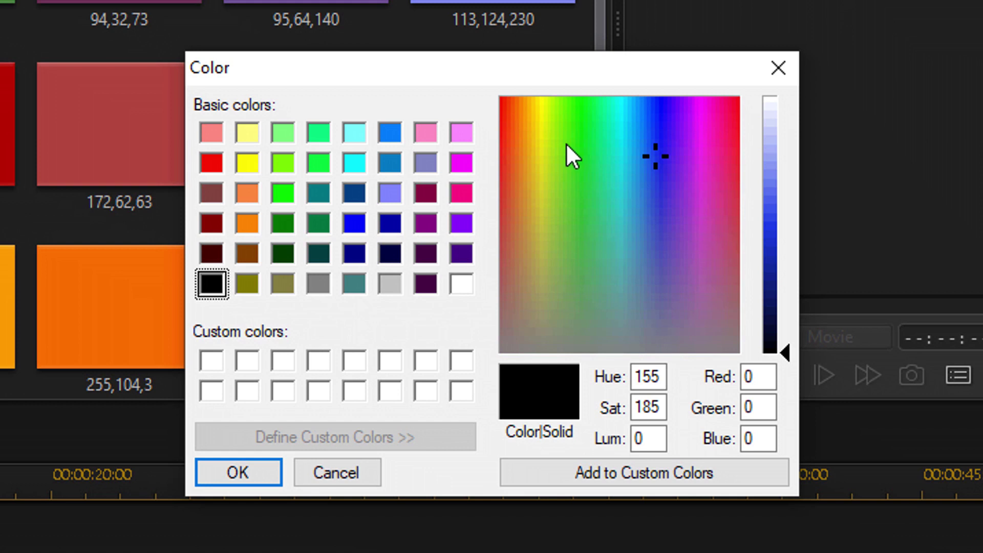
pyautogui.click(546, 189)
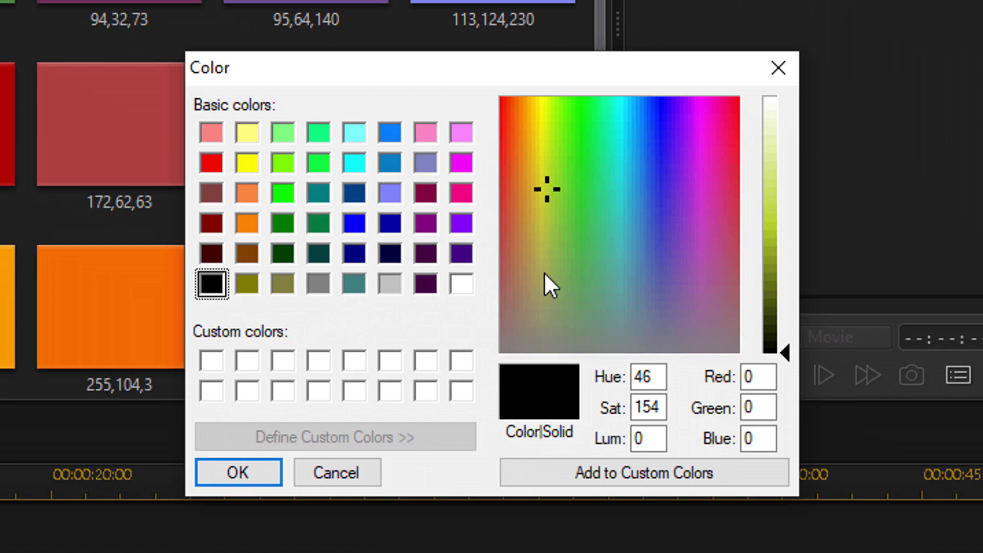
# - Define the new color board with red 244, green 240 and blue 219, and accept the color
pyautogui.click(757, 376)
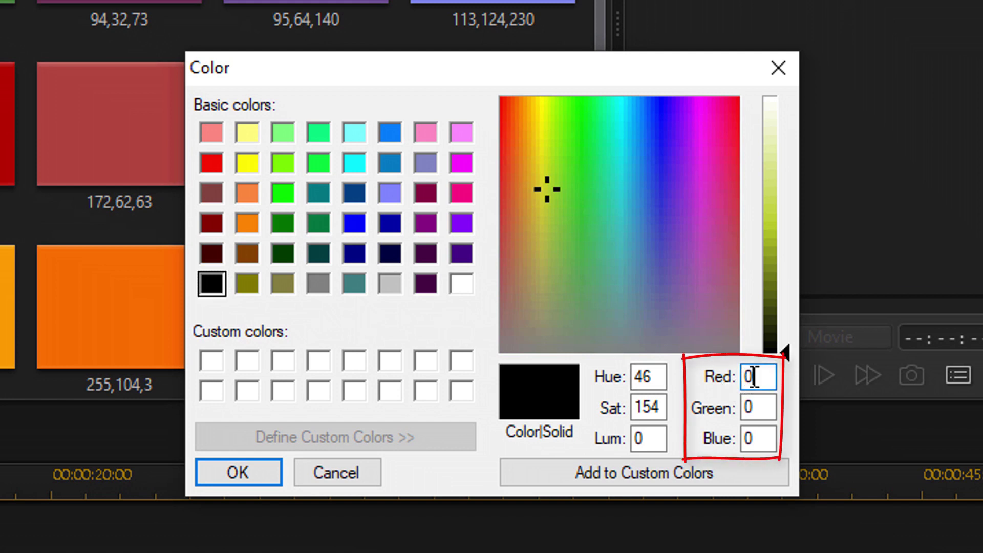
pyautogui.press('BackSpace')
pyautogui.write('244')
pyautogui.click(772, 404)
pyautogui.press('BackSpace')
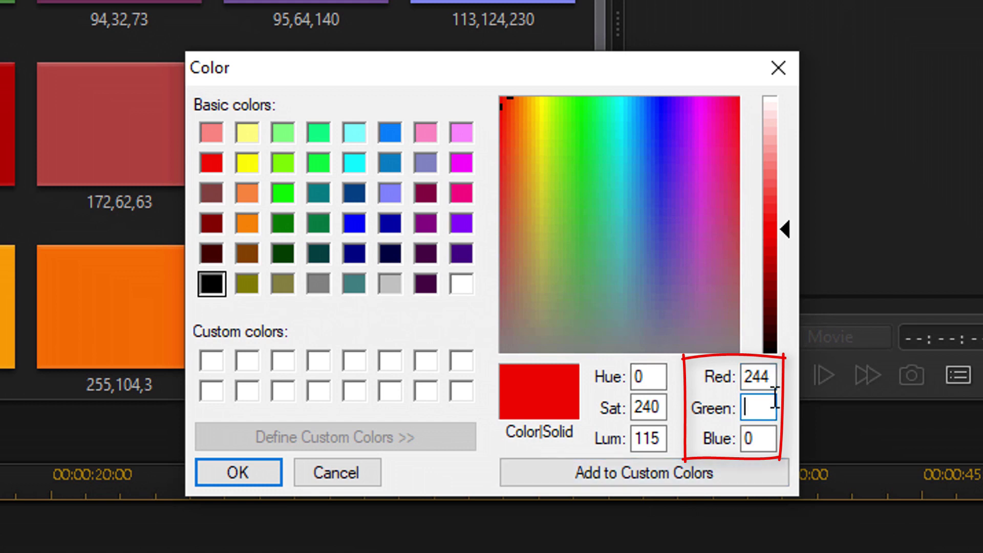
pyautogui.write('240')
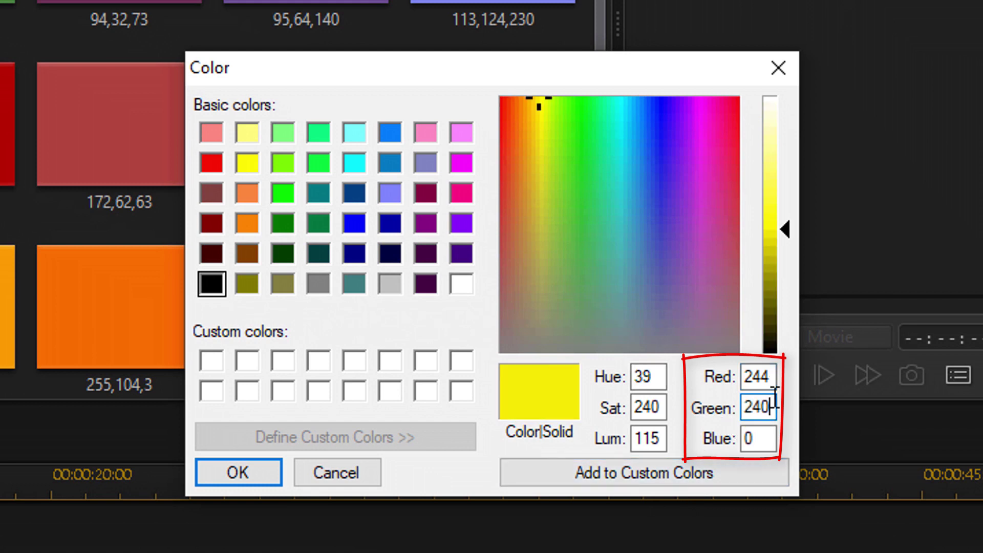
pyautogui.click(755, 440)
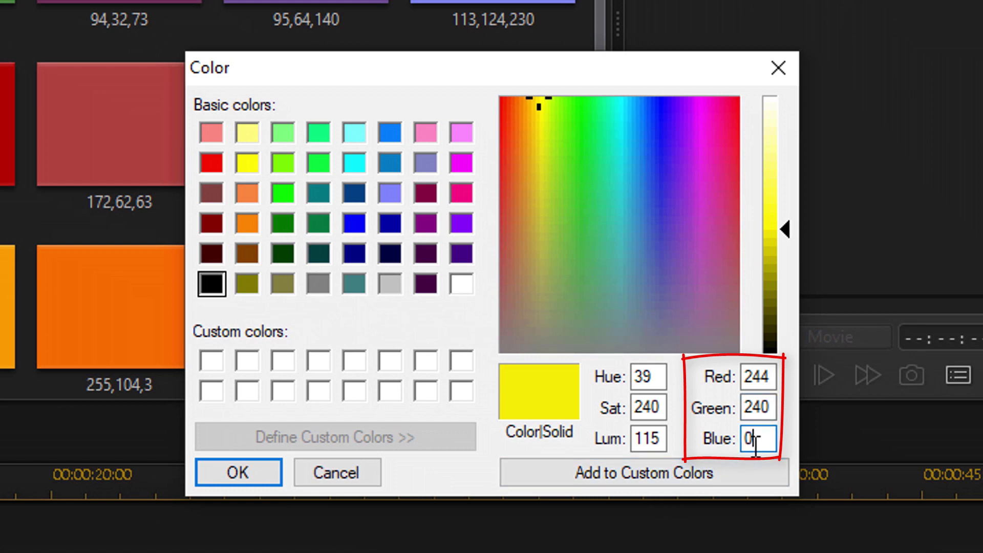
pyautogui.press('BackSpace')
pyautogui.write('219')
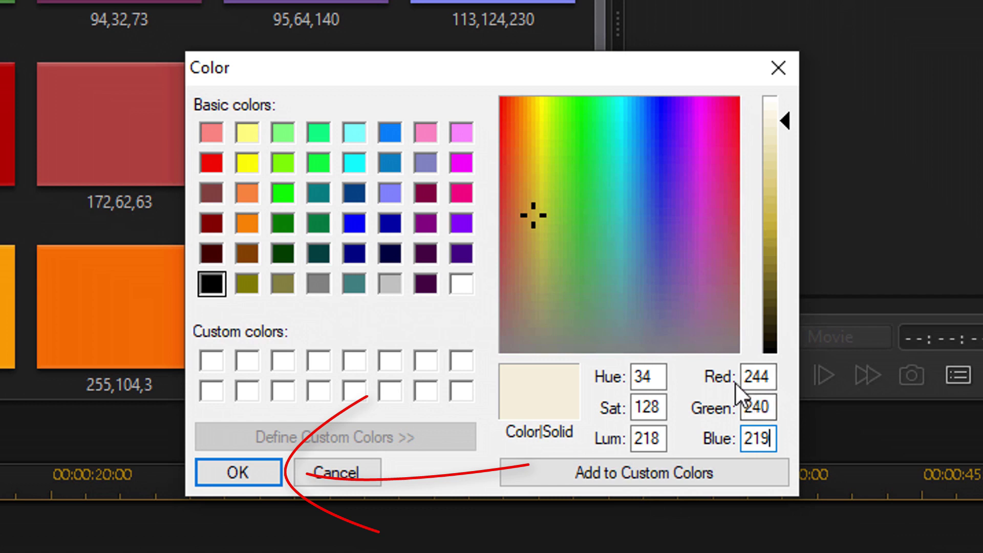
pyautogui.click(235, 470)
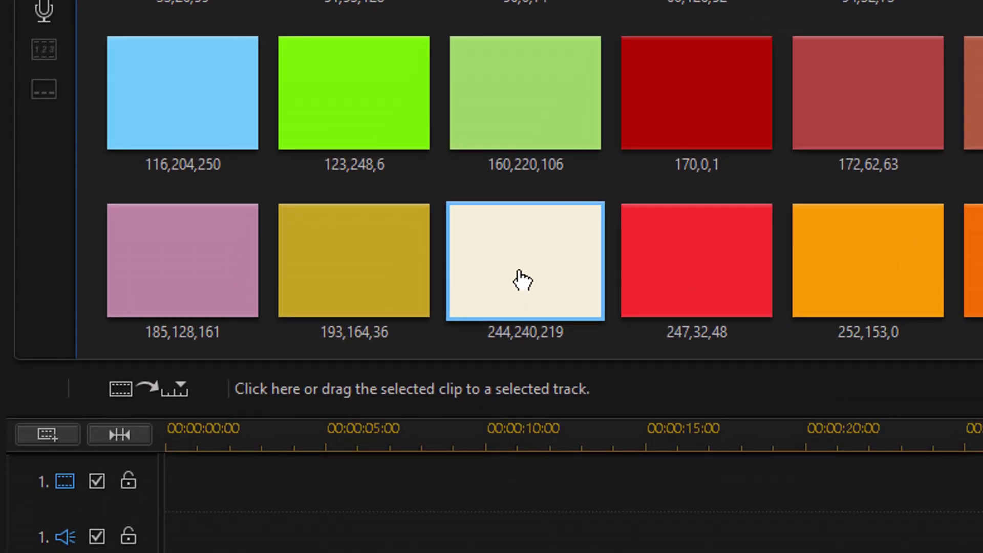
# - Change the alias of the 244,240,219 color board to Pudding
pyautogui.rightClick(519, 271)
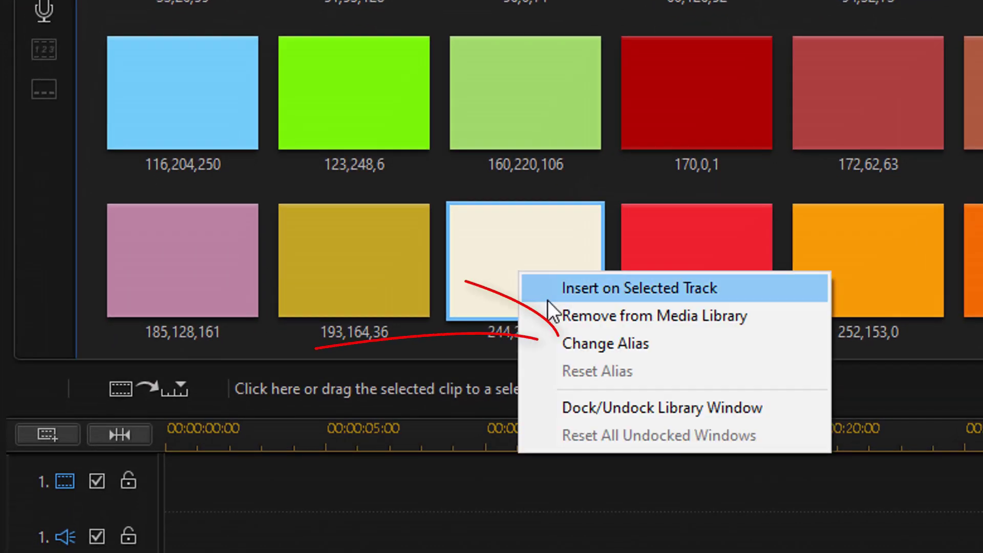
pyautogui.click(665, 344)
pyautogui.write('Pudding')
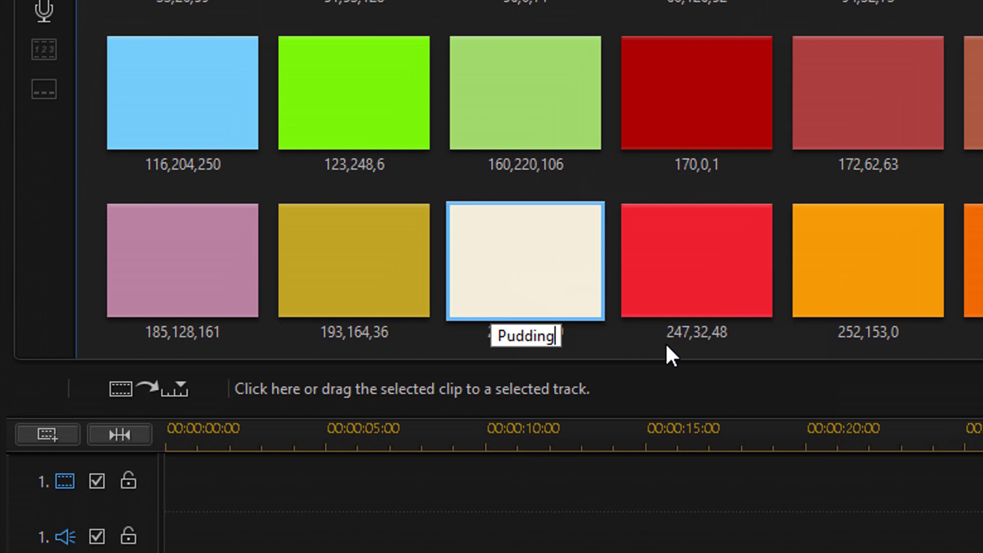
pyautogui.press('Return')
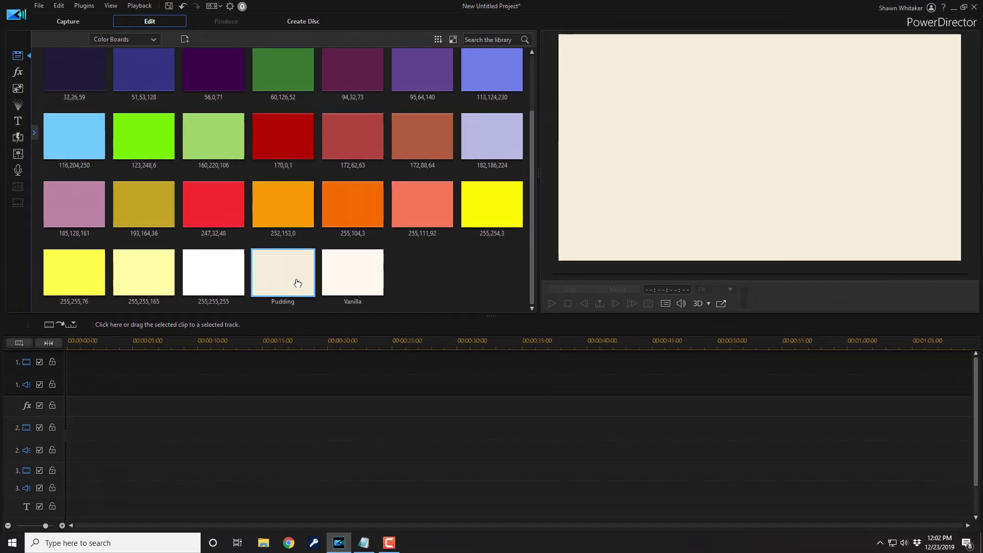
# - Place the Pudding color board at the start of video track 1 and return the library to Media Content
pyautogui.moveTo(707, 282); pyautogui.dragTo(302, 524)
pyautogui.moveTo(125, 378); pyautogui.dragTo(62, 379)
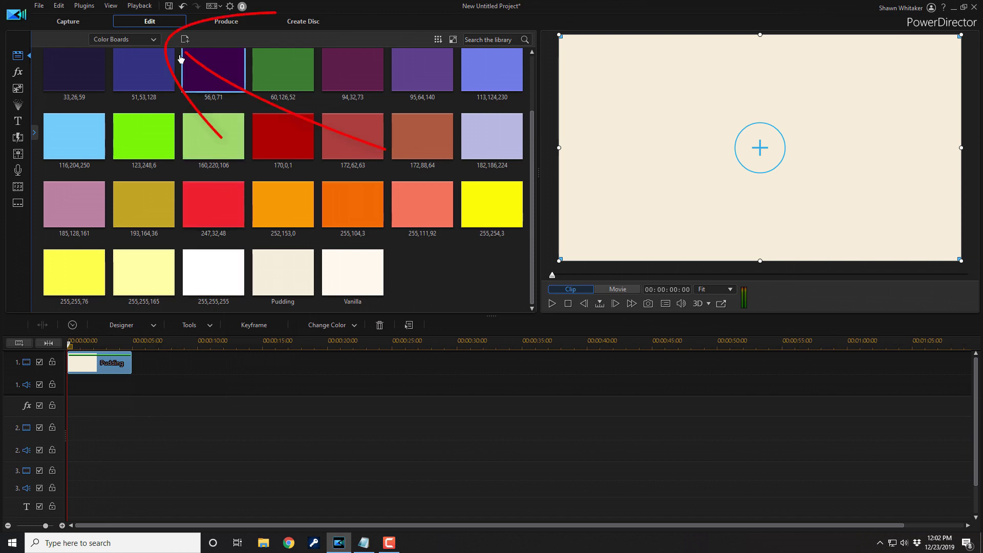
pyautogui.click(153, 39)
pyautogui.click(144, 49)
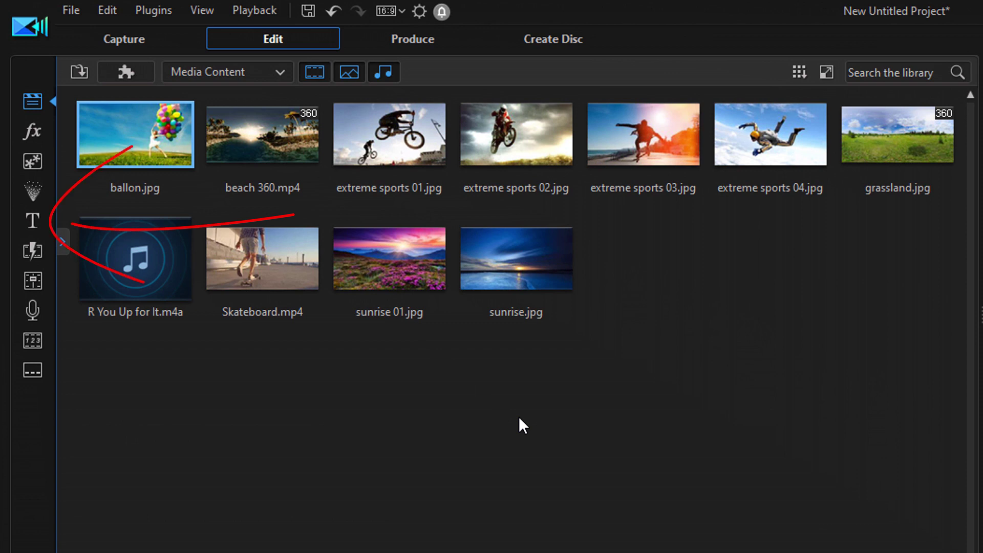
# - Show the Motion Graphics category of the title library and preview templates such as Motion Graphics 006, 012 and 032
pyautogui.click(33, 220)
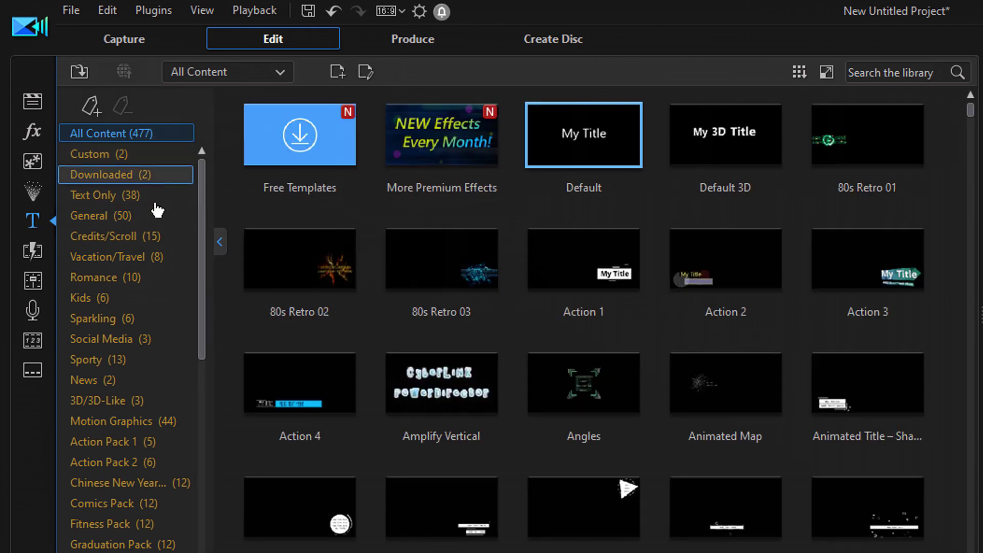
pyautogui.click(136, 433)
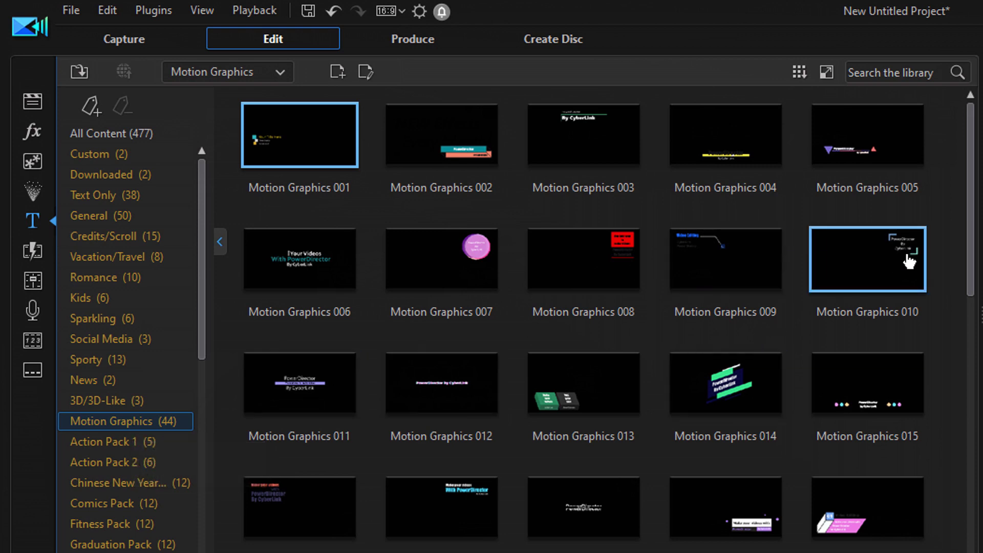
pyautogui.moveTo(967, 217); pyautogui.dragTo(980, 179)
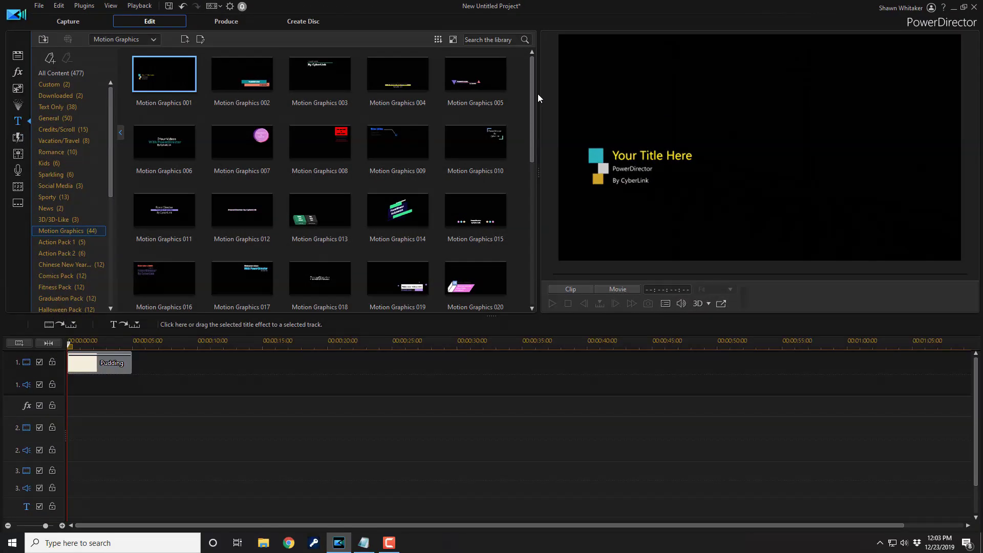
pyautogui.click(177, 157)
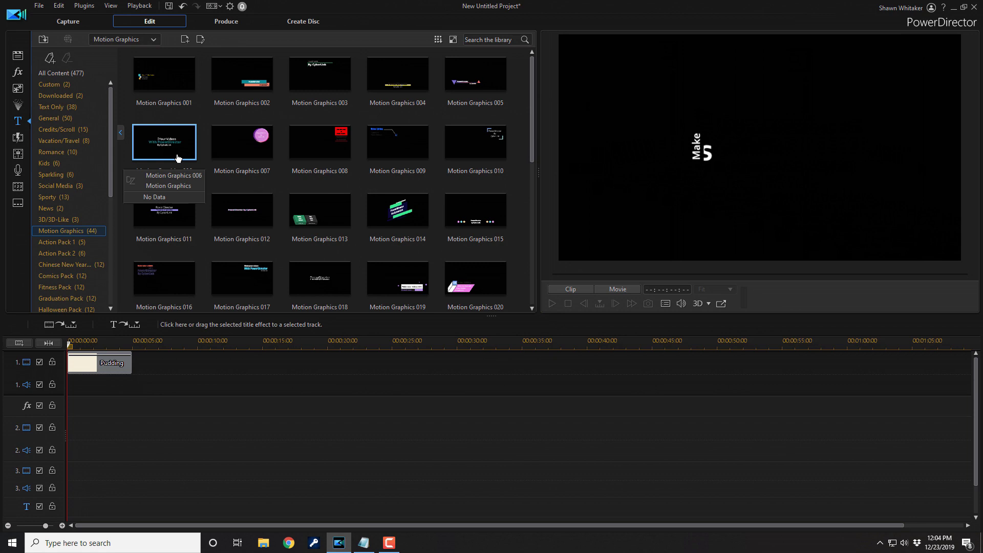
pyautogui.click(255, 225)
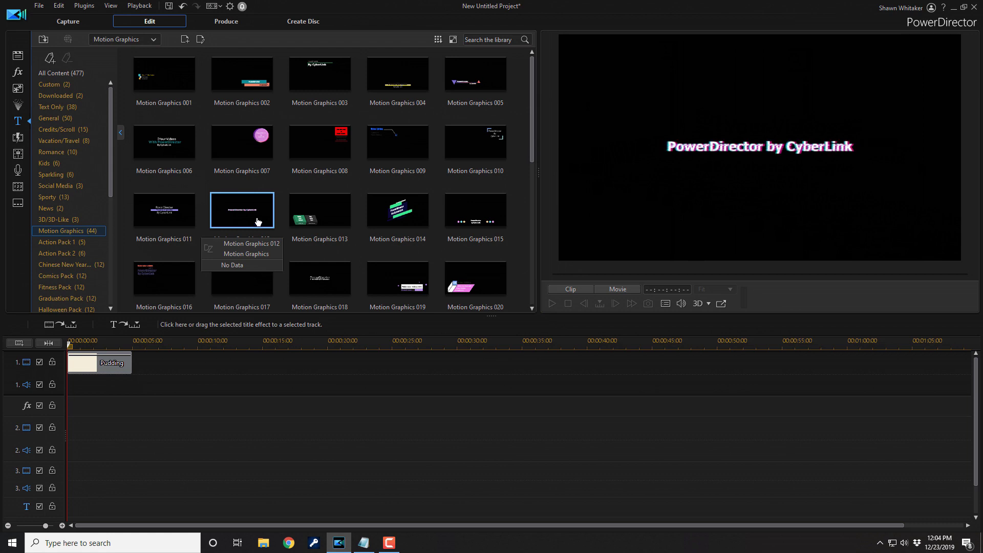
pyautogui.scroll(-4, 258, 221)
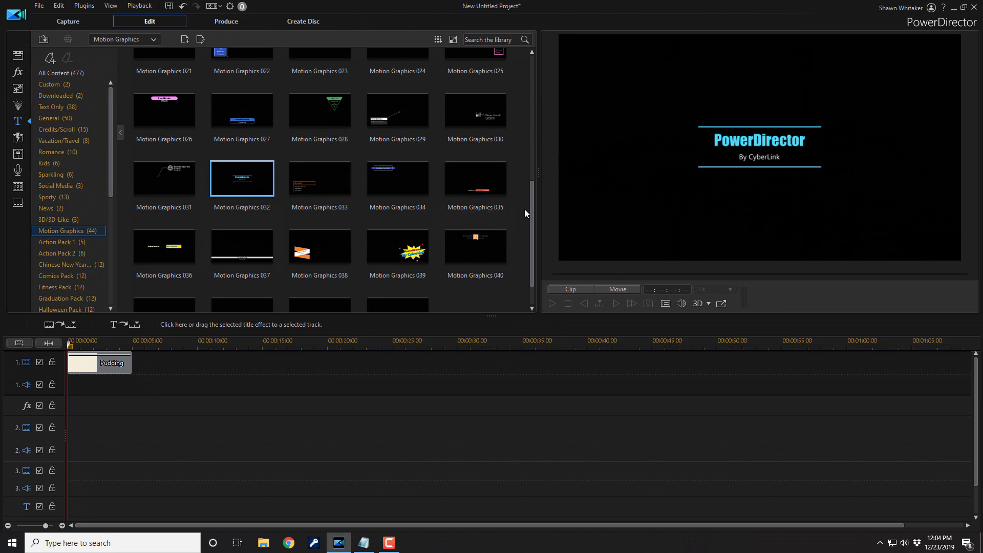
pyautogui.moveTo(530, 208); pyautogui.dragTo(523, 82)
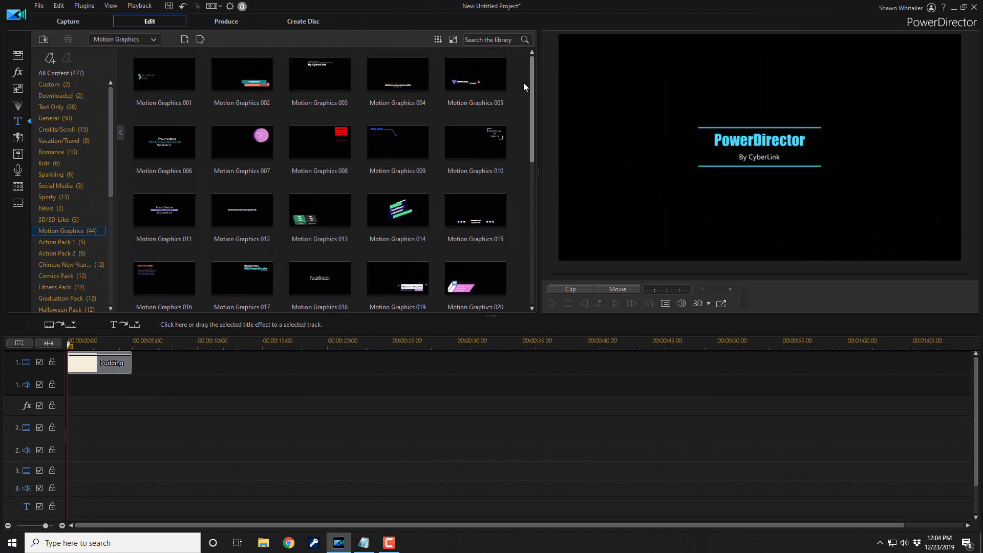
# - Add the Motion Graphics 014 title at the start of video track 2 and trim it to 5 seconds
pyautogui.click(398, 217)
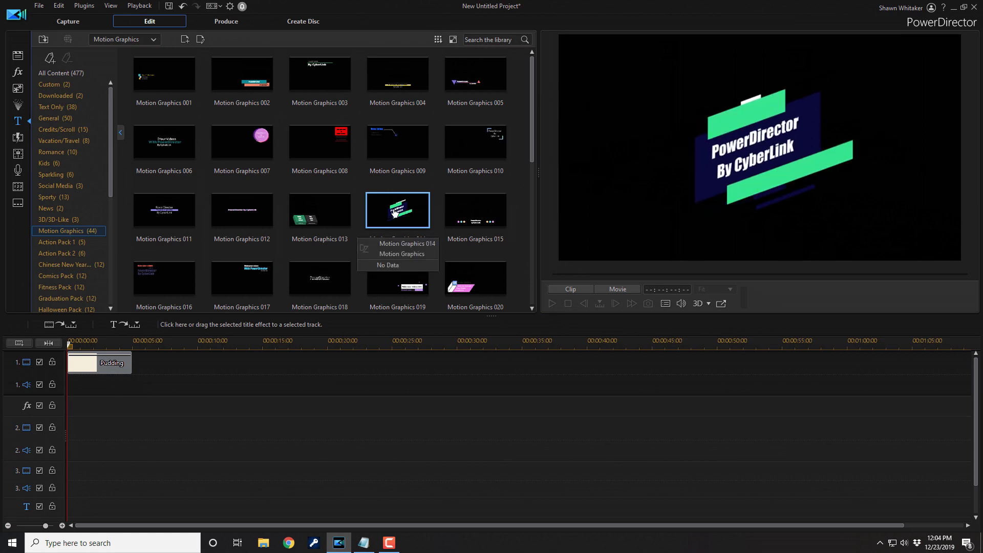
pyautogui.moveTo(394, 213); pyautogui.dragTo(65, 420)
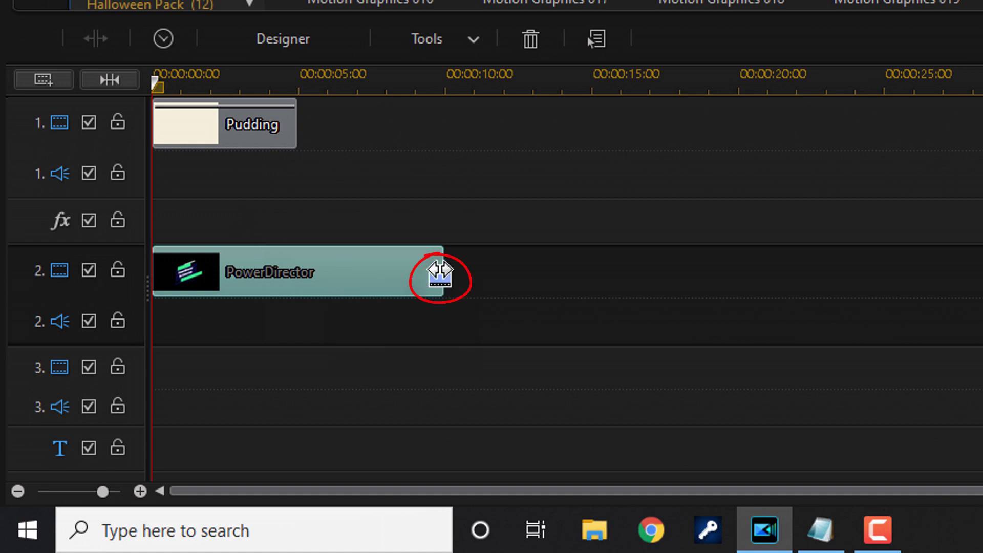
pyautogui.moveTo(439, 273); pyautogui.dragTo(302, 278)
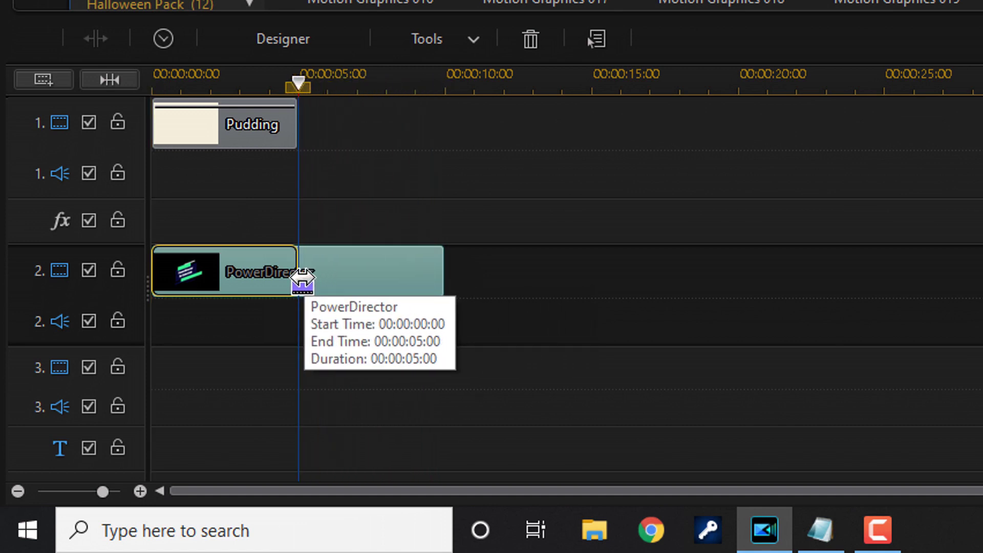
pyautogui.moveTo(303, 278); pyautogui.dragTo(303, 280)
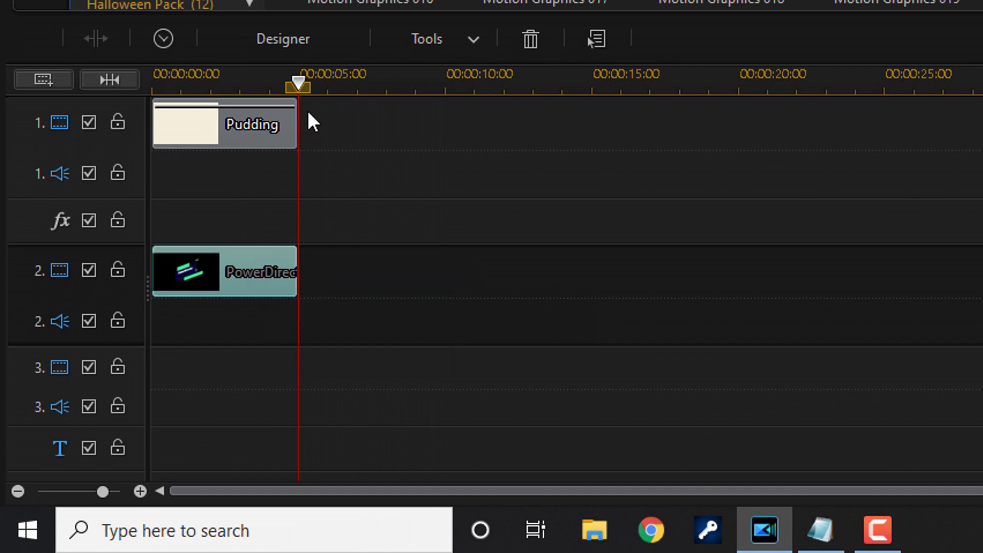
# - Return the playhead to the timeline start and open the track 2 title in the Title Designer, acknowledging the limited-editing notice
pyautogui.moveTo(299, 86); pyautogui.dragTo(132, 100)
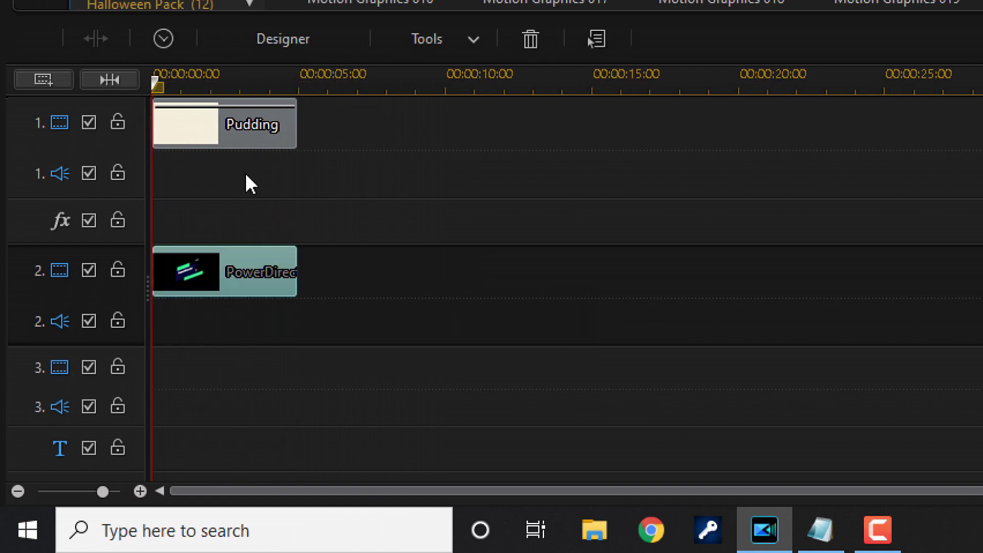
pyautogui.moveTo(239, 272)
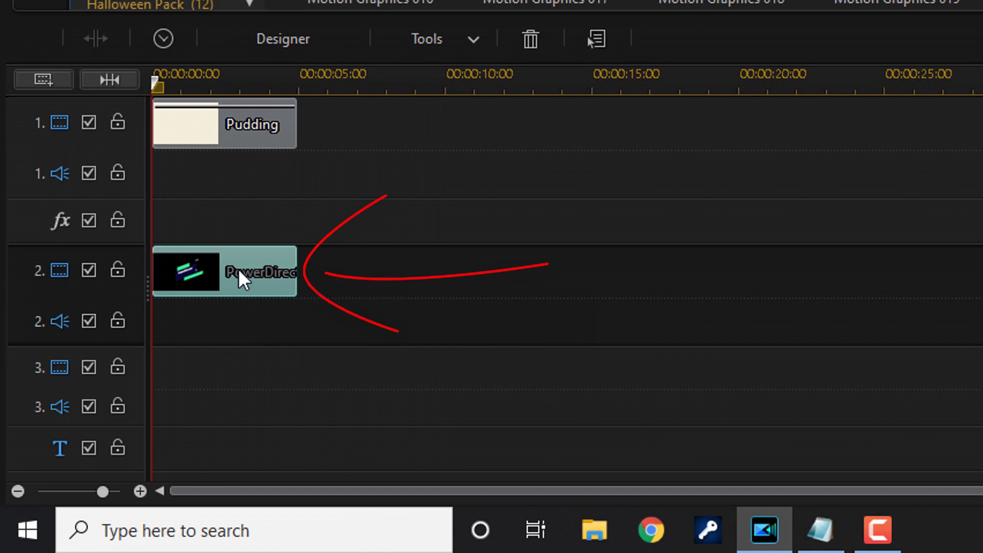
pyautogui.doubleClick(238, 268)
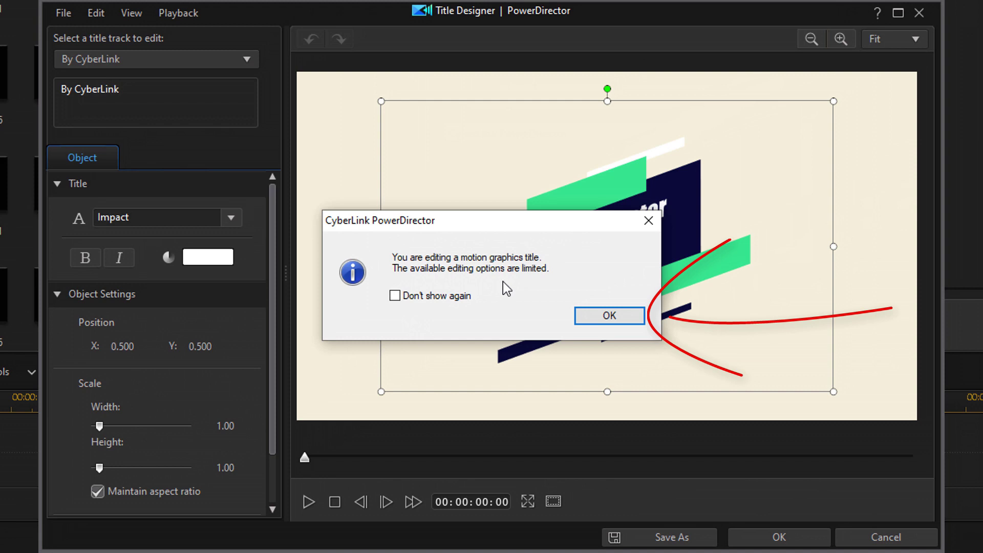
pyautogui.click(590, 315)
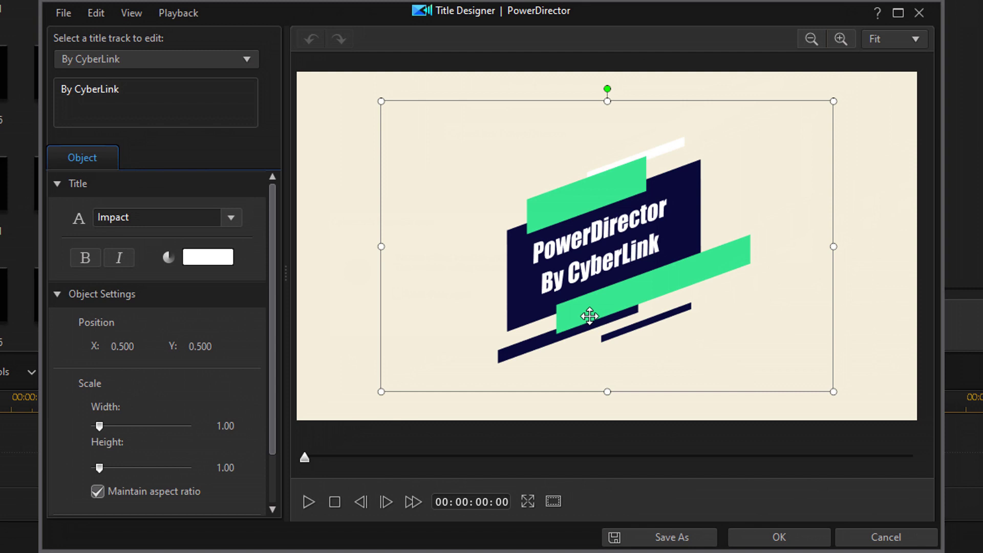
# - Select the PowerDirector title line for editing and set its font to Lekton04
pyautogui.click(248, 65)
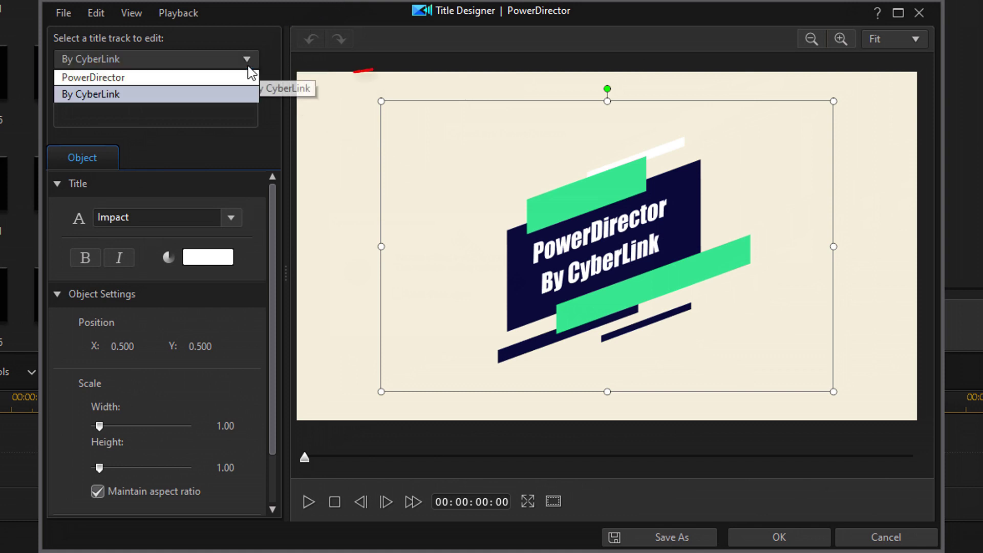
pyautogui.click(153, 77)
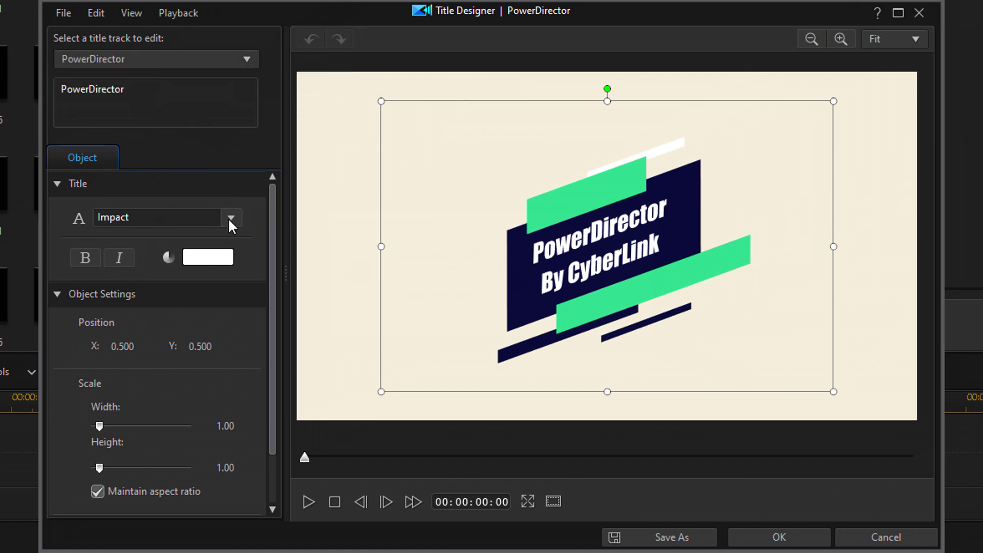
pyautogui.click(146, 98)
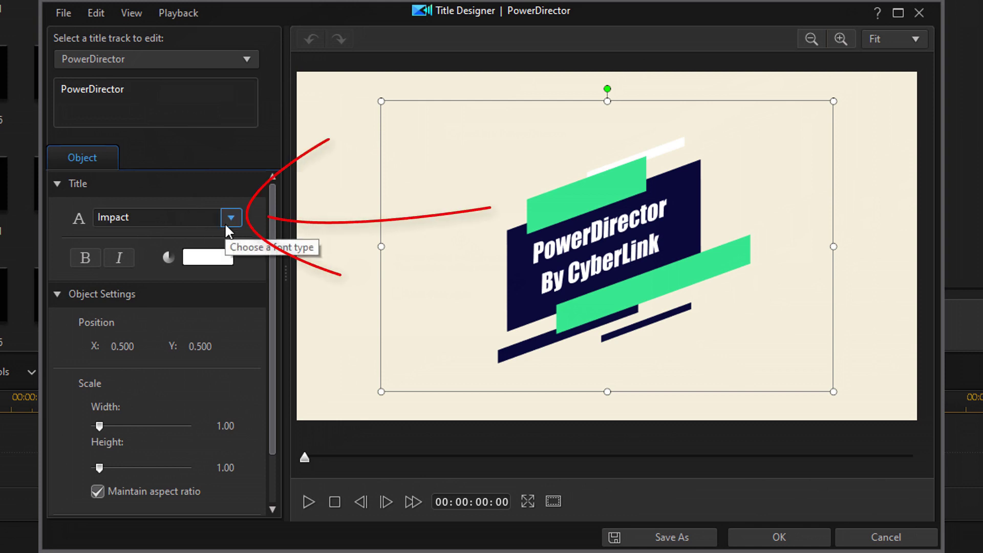
pyautogui.doubleClick(137, 94)
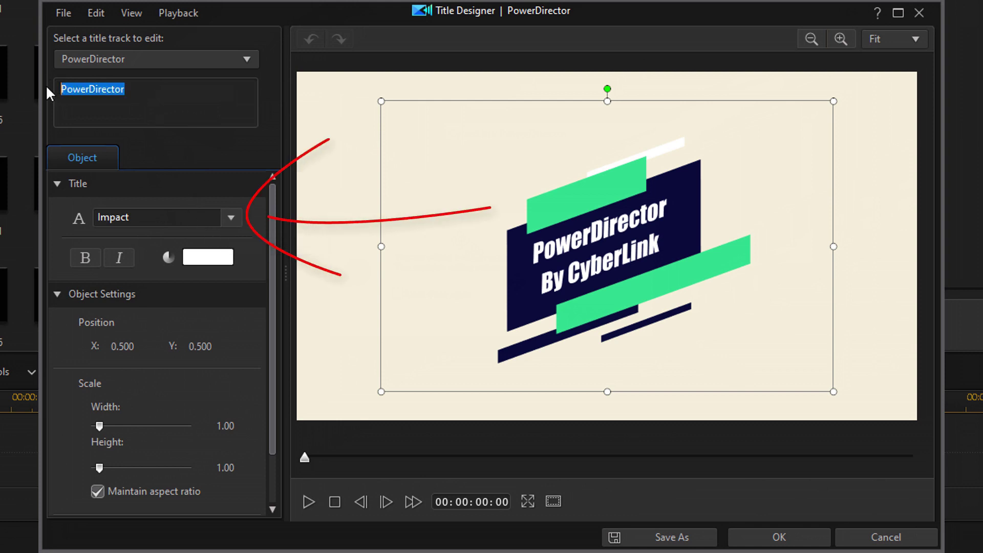
pyautogui.click(231, 217)
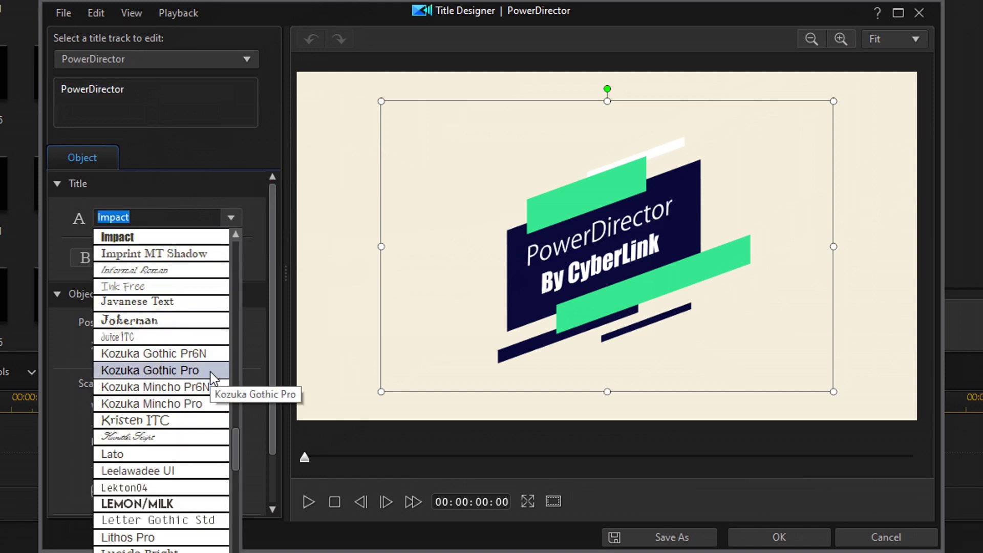
pyautogui.scroll(-3, 211, 378)
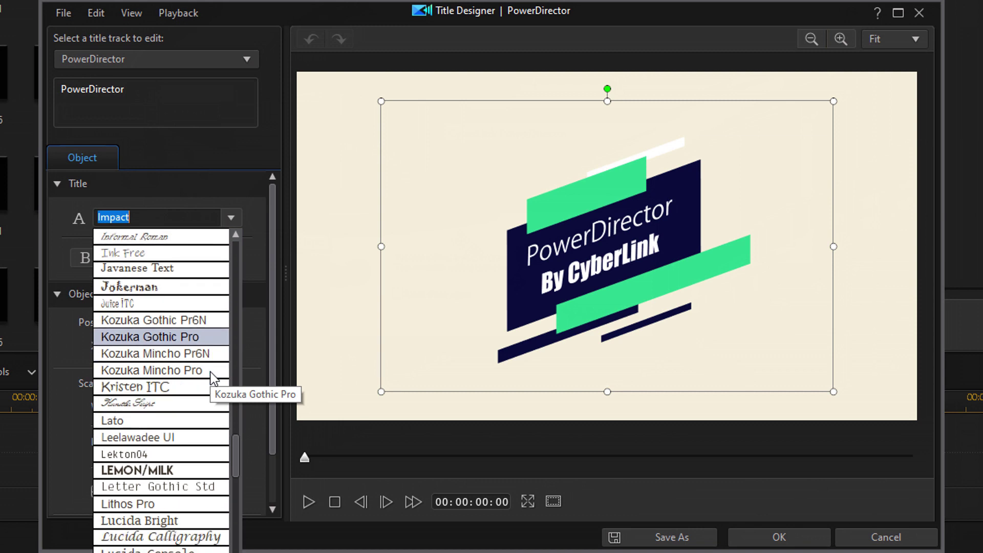
pyautogui.scroll(-3, 212, 379)
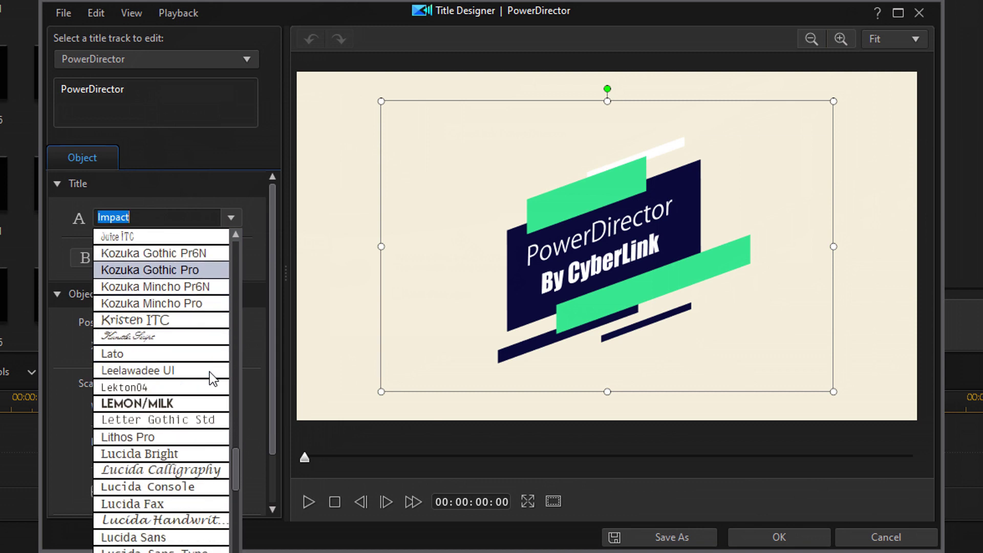
pyautogui.click(180, 383)
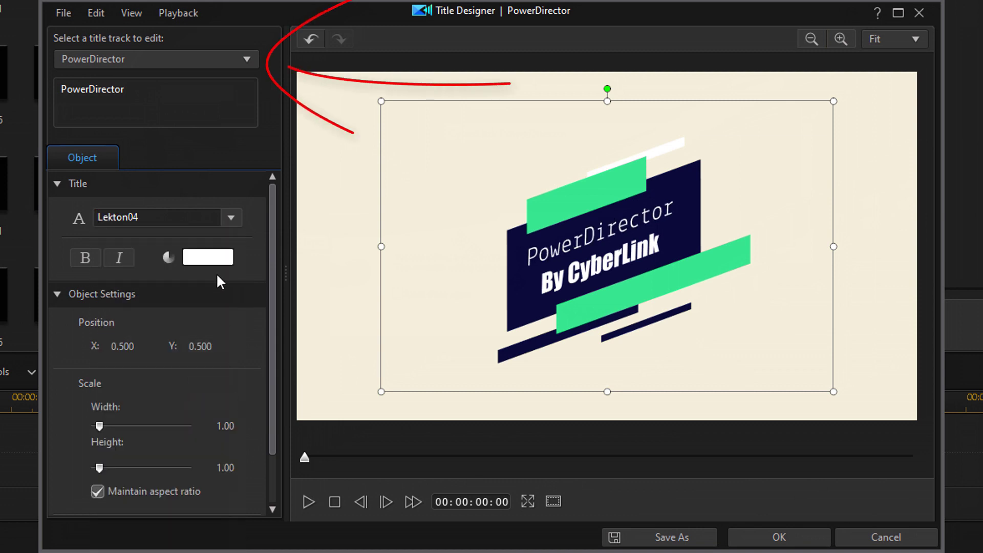
# - Select the By CyberLink title line for editing and set its font to Lemon/Milk
pyautogui.click(242, 60)
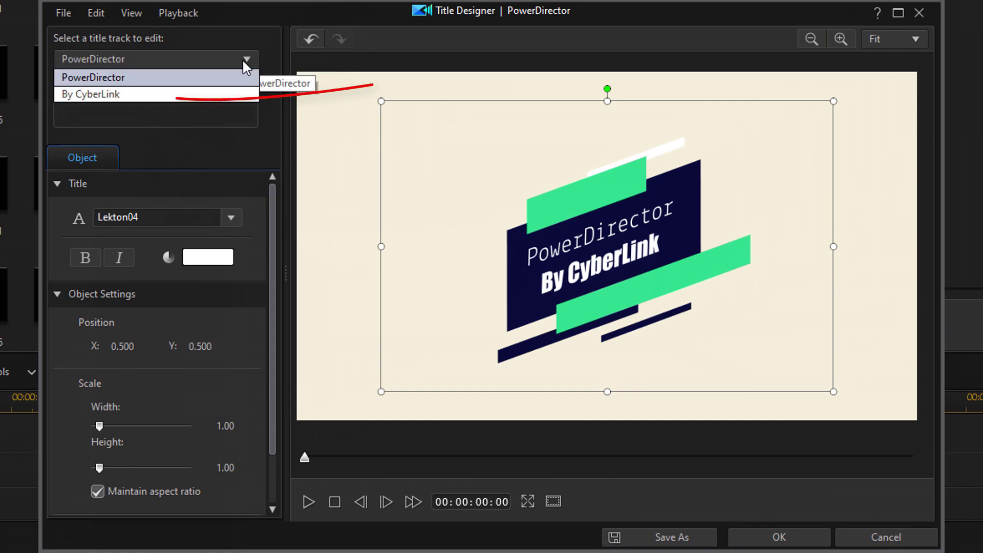
pyautogui.click(152, 95)
pyautogui.moveTo(61, 89); pyautogui.dragTo(119, 89)
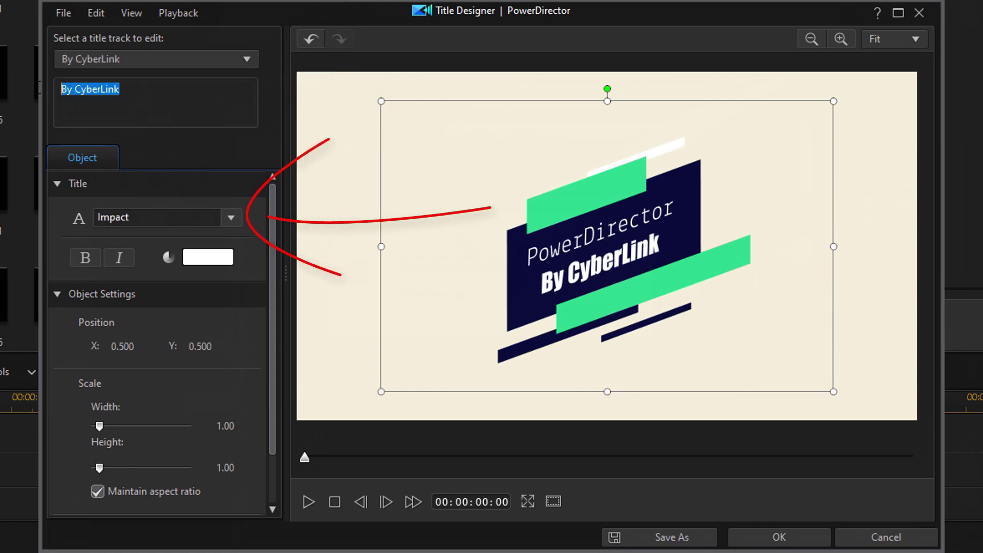
pyautogui.click(232, 216)
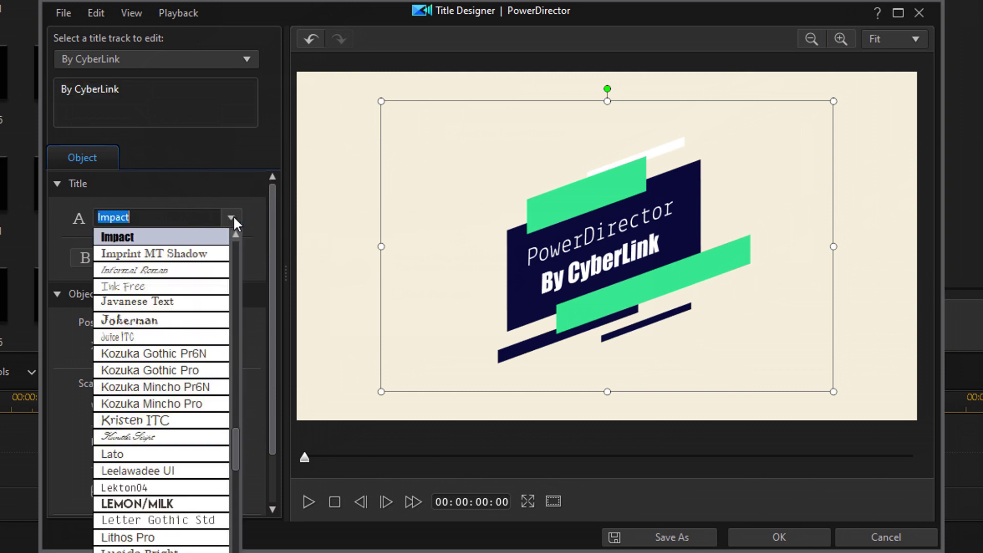
pyautogui.click(174, 504)
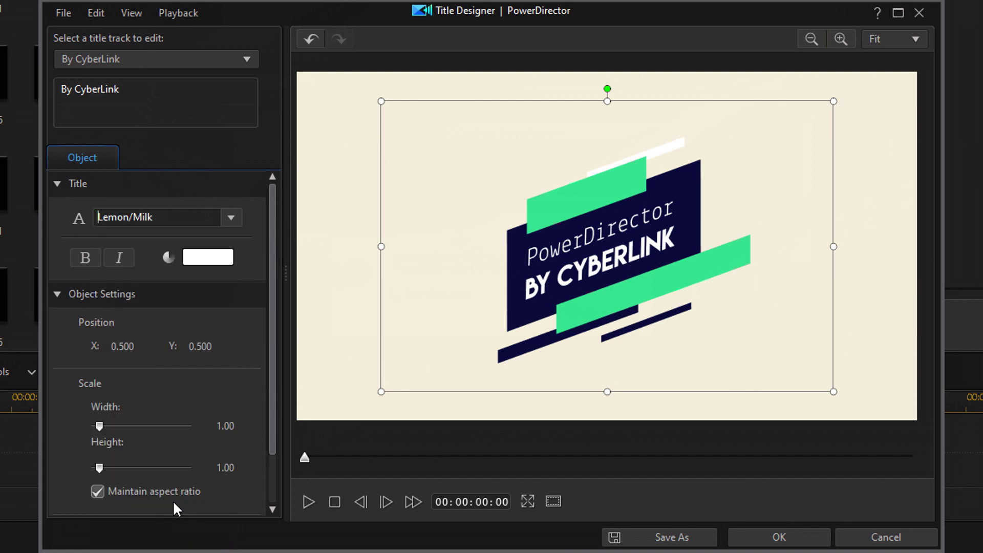
# - Replace the By CyberLink text with UNIVERSITY in capitals
pyautogui.moveTo(120, 89); pyautogui.dragTo(26, 79)
pyautogui.write('Un')
pyautogui.press('BackSpace')
pyautogui.write('NIVERSITY')
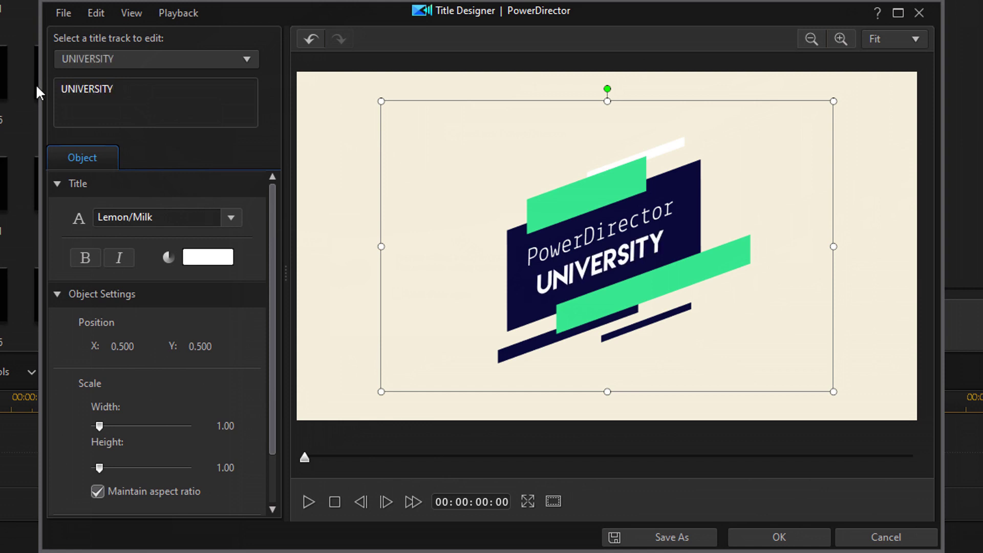
# - Change the PowerDirector line's text to POWERDIRECTOR in capitals and return to editing the UNIVERSITY line
pyautogui.click(247, 58)
pyautogui.click(204, 80)
pyautogui.moveTo(125, 89); pyautogui.dragTo(16, 87)
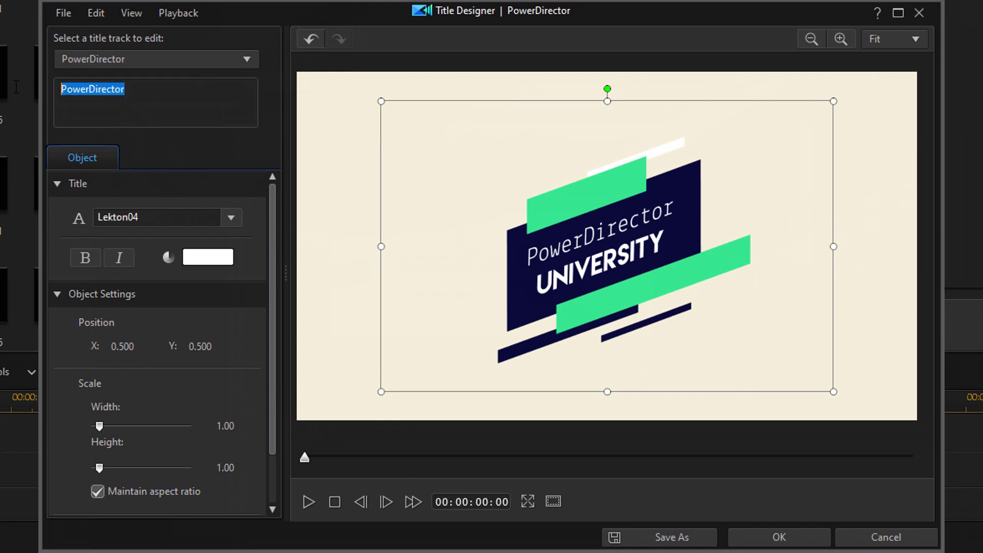
pyautogui.write('POWERDIRECTOR')
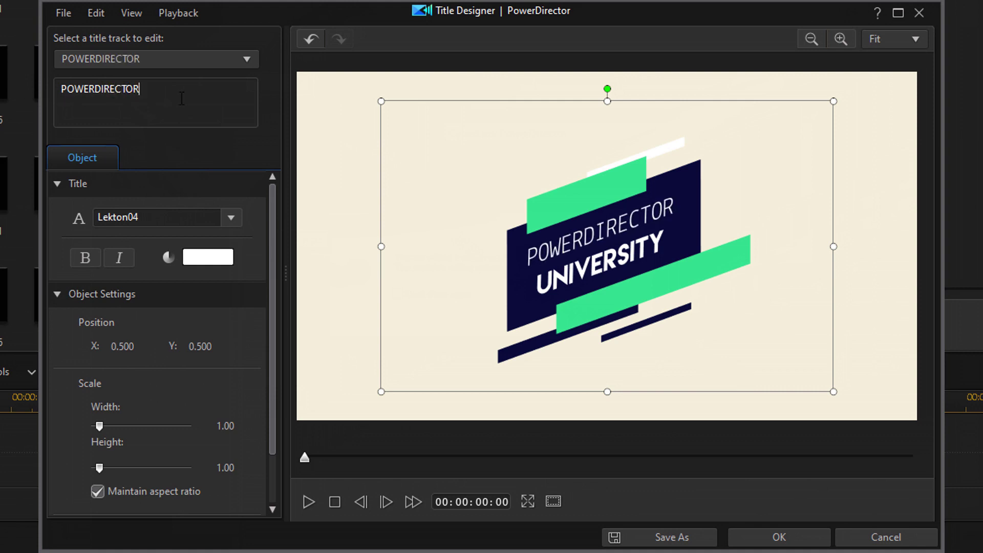
pyautogui.click(233, 55)
pyautogui.click(152, 91)
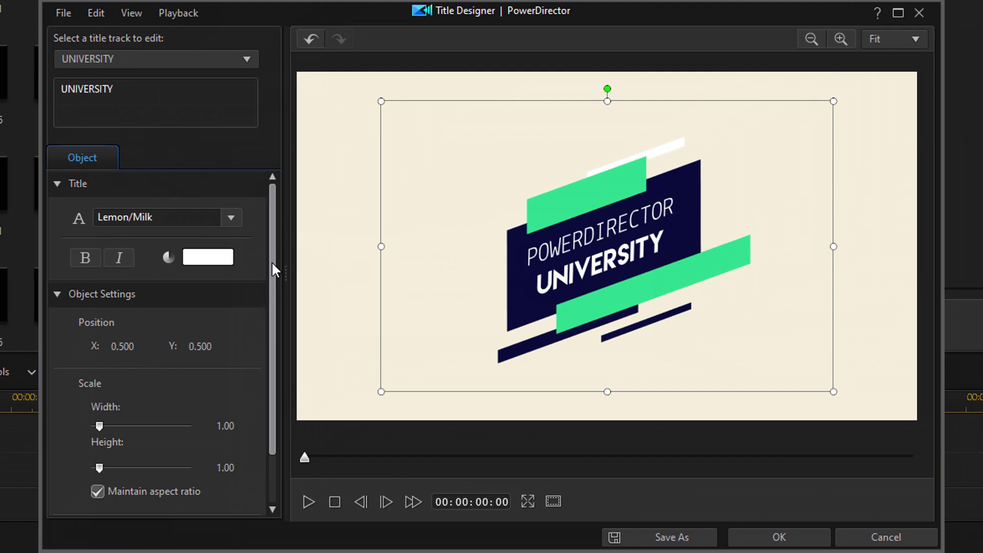
# - Try scaling the title to 1.5 with the aspect ratio maintained, and set the scale back to 1
pyautogui.moveTo(271, 261); pyautogui.dragTo(274, 343)
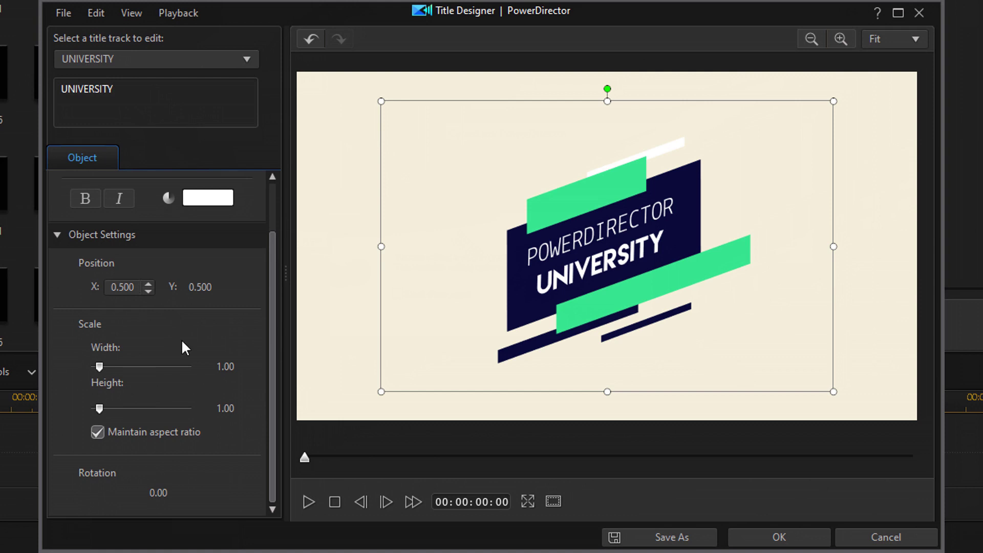
pyautogui.click(240, 367)
pyautogui.write('1.5')
pyautogui.press('Return')
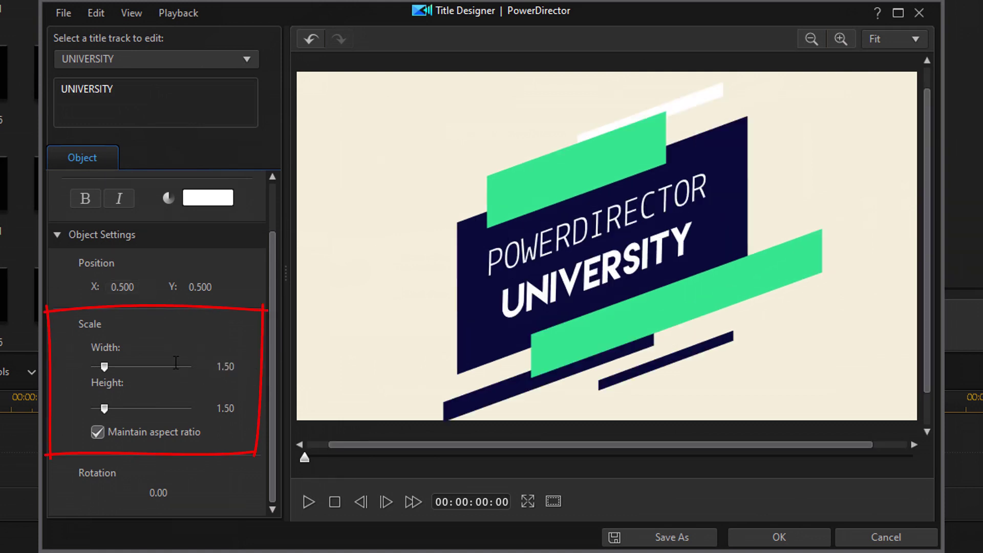
pyautogui.click(242, 367)
pyautogui.write('1')
pyautogui.press('Return')
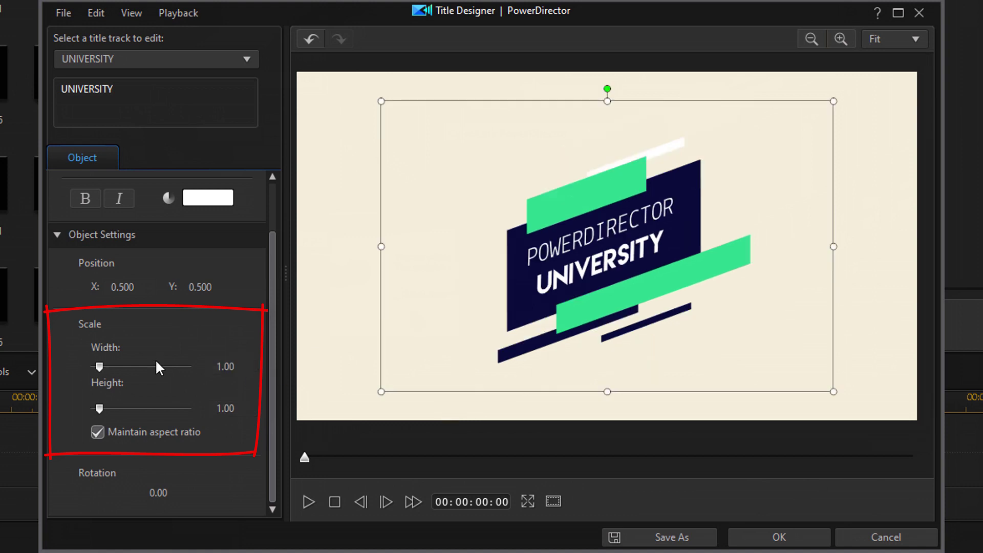
# - Try a height scale of 2 with the aspect ratio unlocked, set it back to 1 and maintain the aspect ratio again
pyautogui.click(98, 432)
pyautogui.click(225, 408)
pyautogui.write('2')
pyautogui.press('Return')
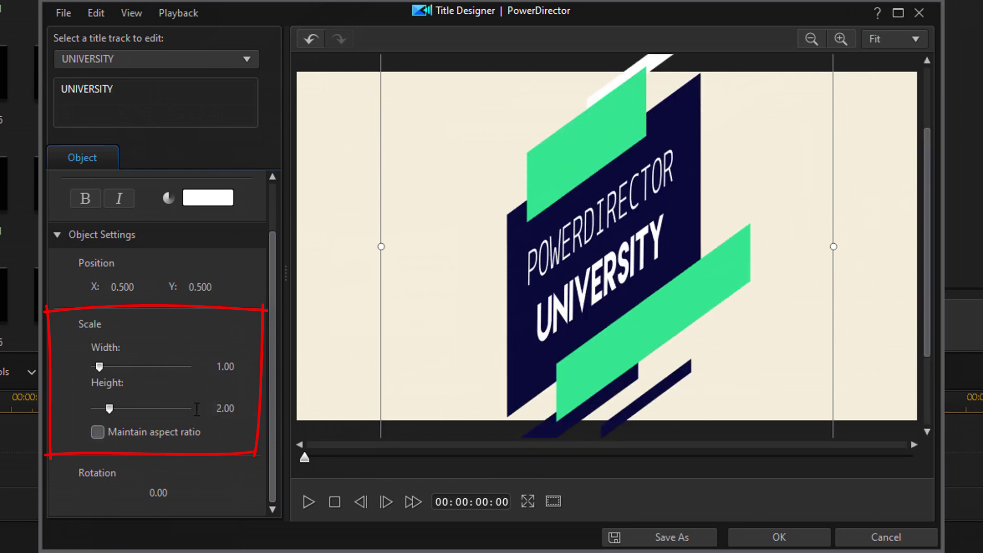
pyautogui.doubleClick(225, 408)
pyautogui.write('1')
pyautogui.press('Return')
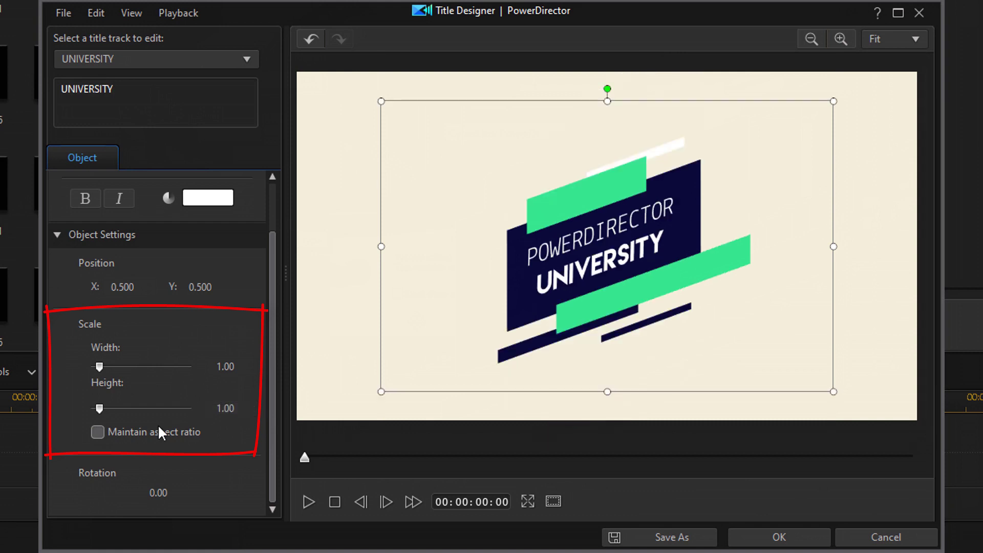
pyautogui.click(97, 432)
# - Try moving the title toward the lower-left of the frame at position X 0.25, Y 0.75
pyautogui.doubleClick(122, 287)
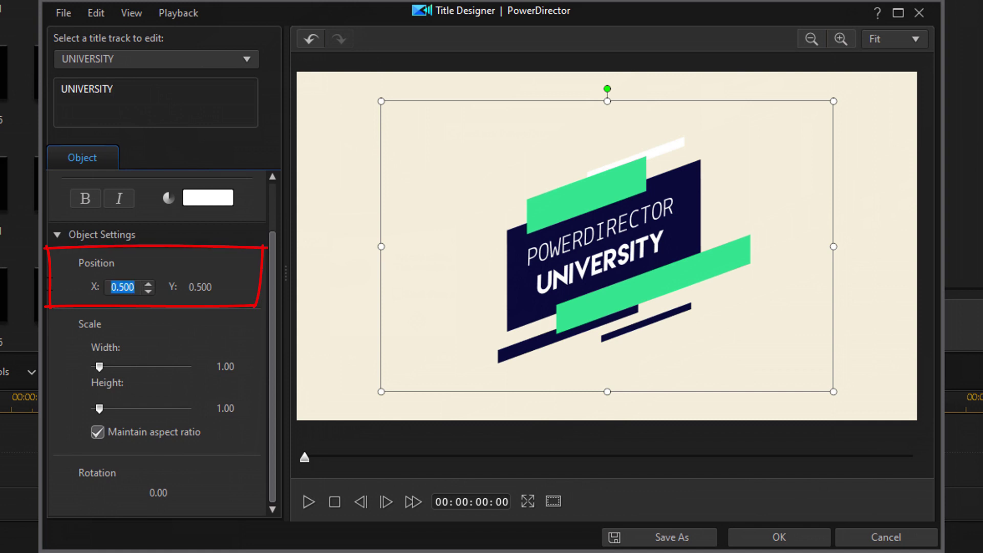
pyautogui.write('0.25')
pyautogui.press('Return')
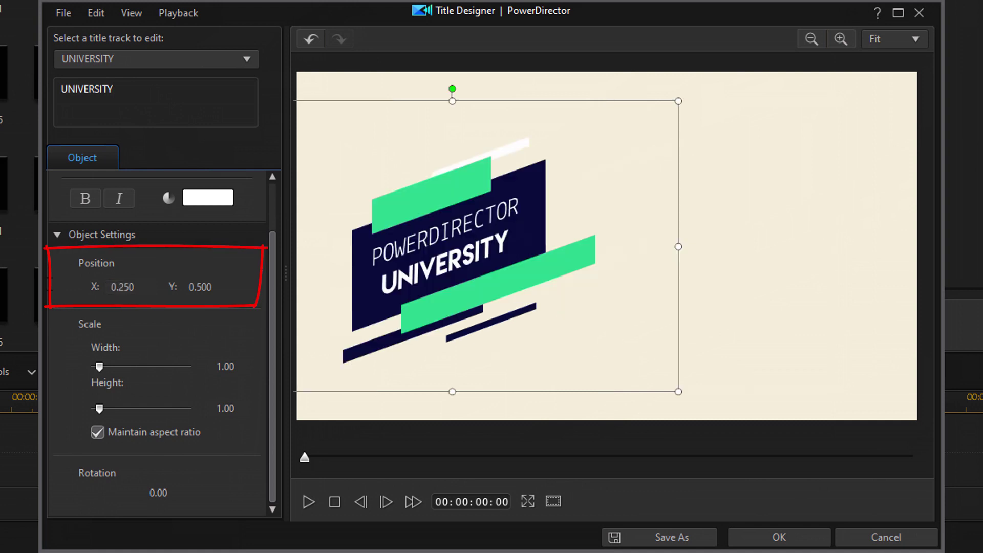
pyautogui.doubleClick(211, 287)
pyautogui.write('0.75')
pyautogui.press('Return')
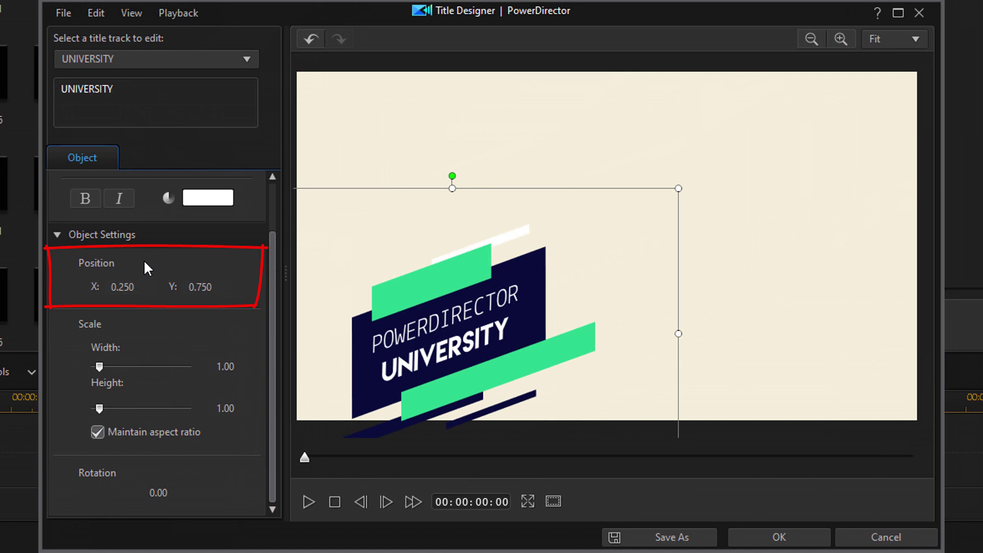
# - Move the title back to the frame's centre at position X 0.5, Y 0.5
pyautogui.moveTo(134, 286); pyautogui.dragTo(75, 282)
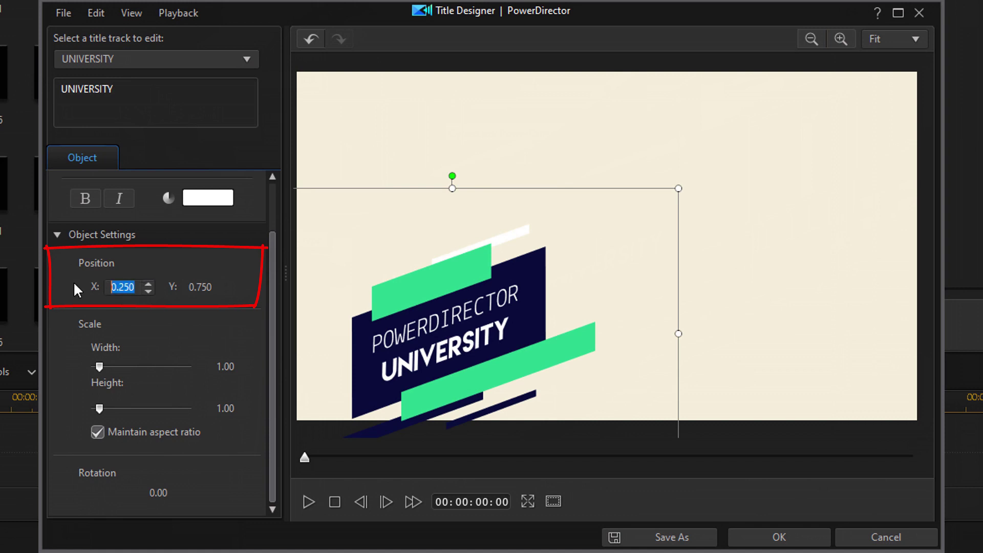
pyautogui.write('0.5')
pyautogui.press('Return')
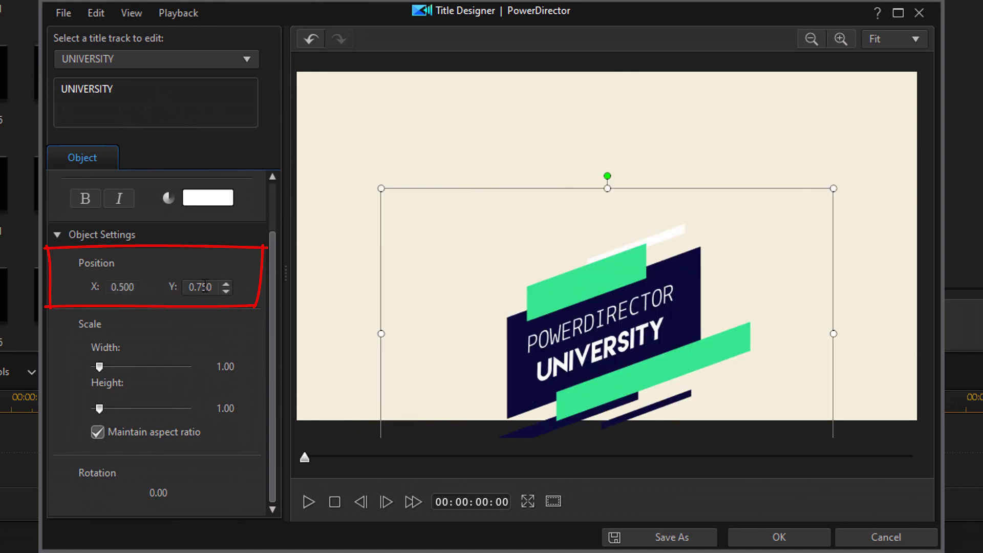
pyautogui.moveTo(215, 287); pyautogui.dragTo(175, 285)
pyautogui.write('0.5')
pyautogui.press('Return')
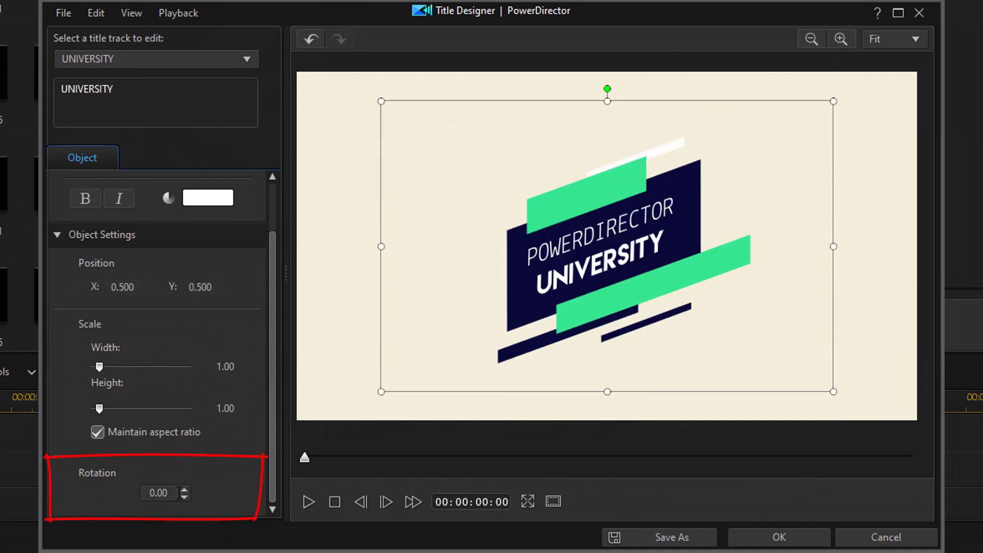
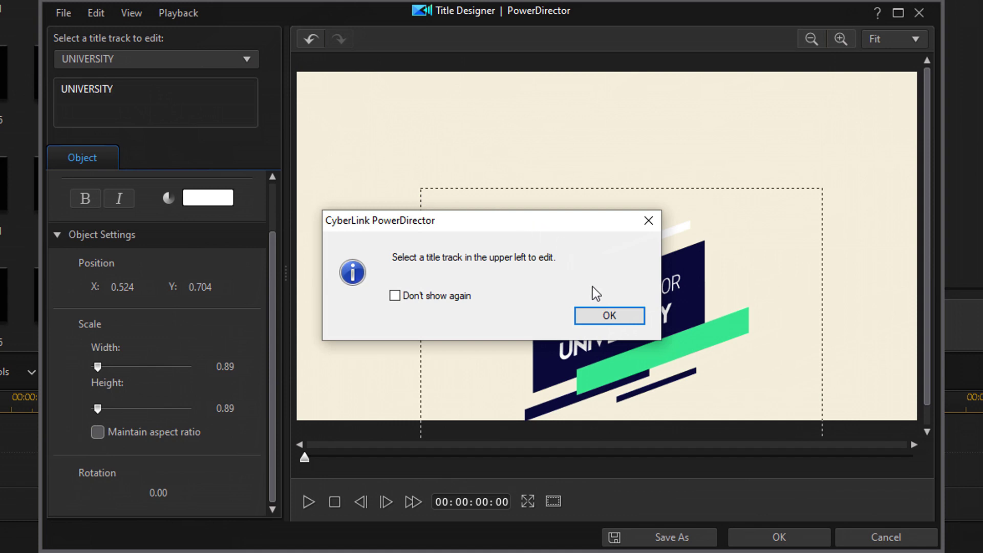
# - Dismiss the title track notice, stretch the title upward from its corner, and reset its width and height scale to 1
pyautogui.click(608, 318)
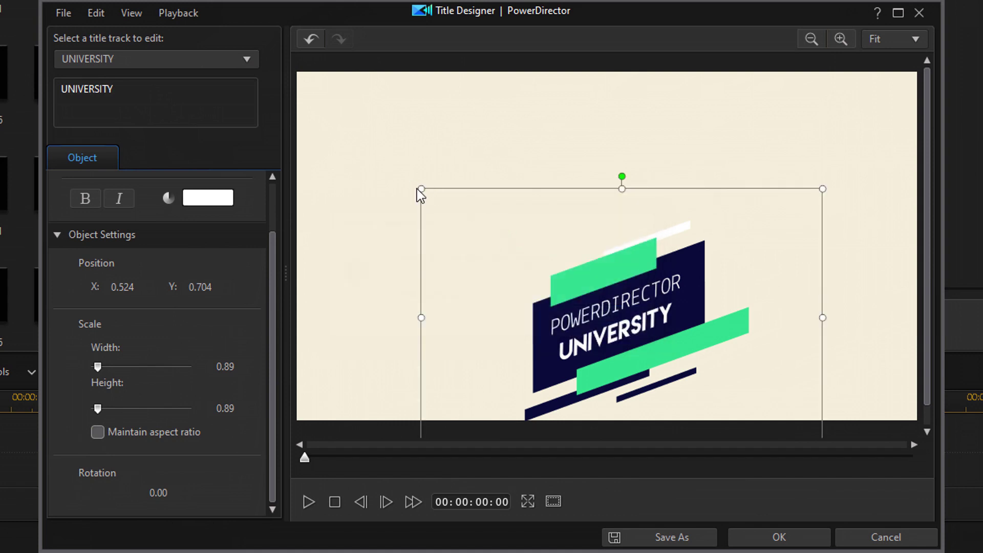
pyautogui.moveTo(423, 191); pyautogui.dragTo(395, 26)
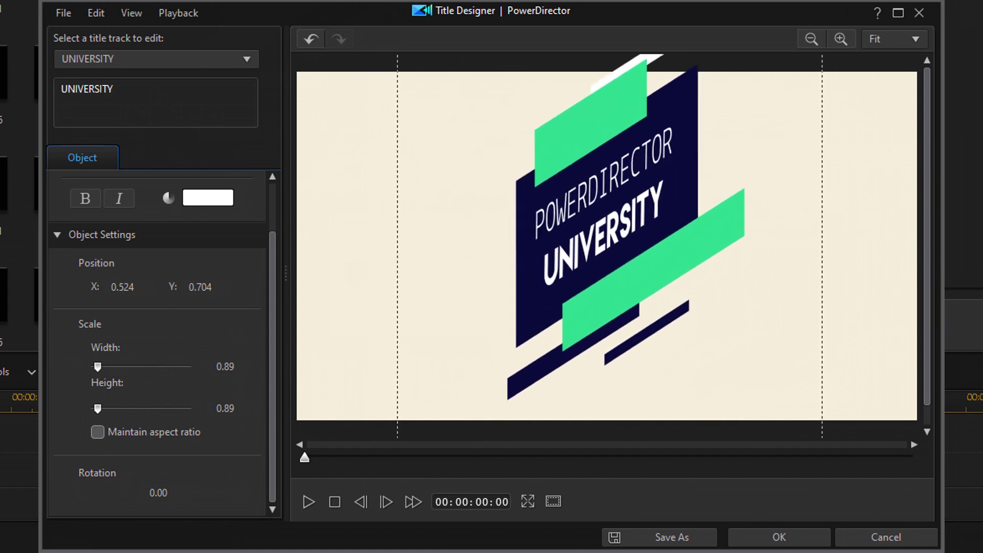
pyautogui.doubleClick(243, 367)
pyautogui.write('1')
pyautogui.press('Return')
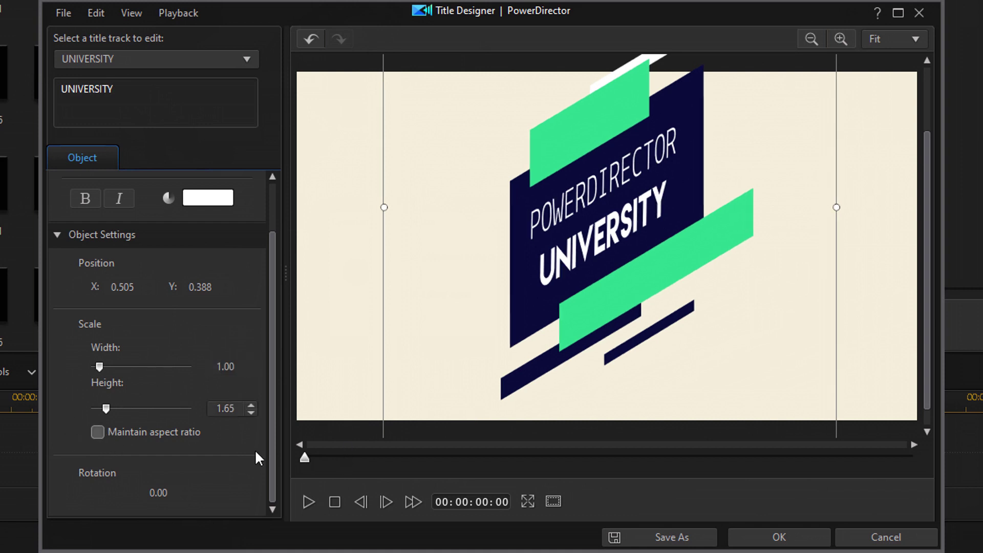
pyautogui.doubleClick(243, 408)
pyautogui.write('1')
pyautogui.press('Return')
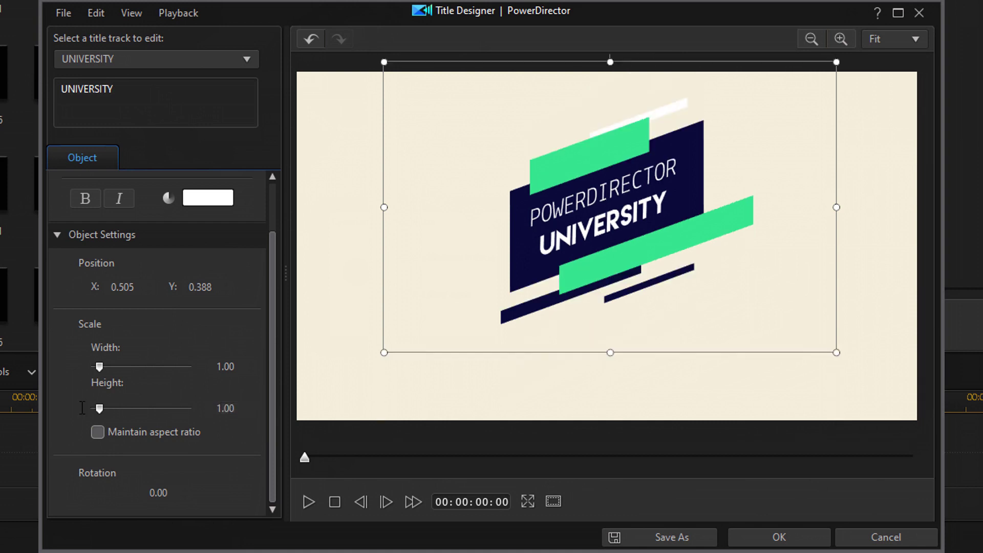
# - Maintain the title's aspect ratio again and centre the title at position X 0.5, Y 0.5
pyautogui.click(97, 431)
pyautogui.doubleClick(122, 287)
pyautogui.write('0.5')
pyautogui.press('Return')
pyautogui.doubleClick(201, 286)
pyautogui.write('0.5')
pyautogui.press('Return')
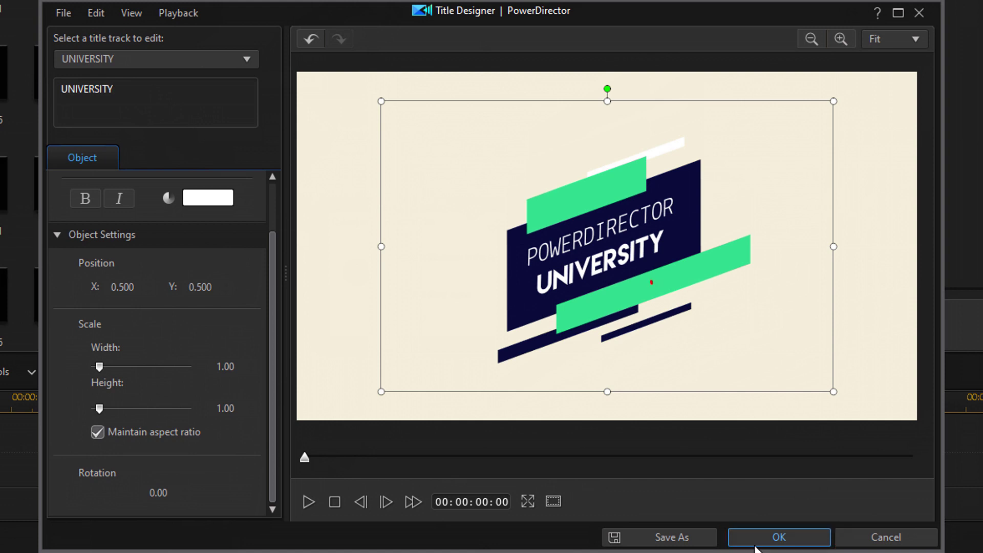
# - Save the title as a custom template named "PDU Pudding Intro" and apply the title edits to the timeline clip
pyautogui.click(667, 537)
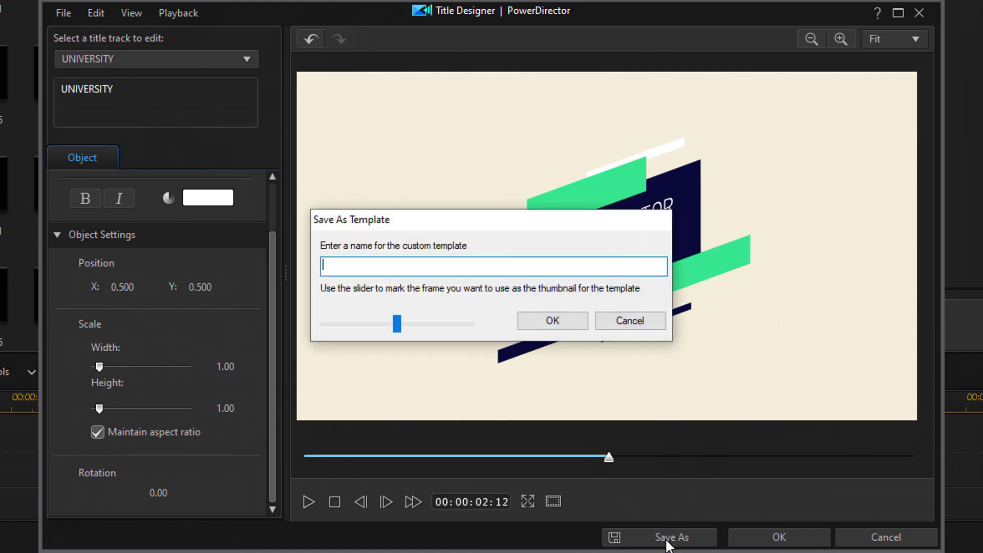
pyautogui.write('PDU Pudding I')
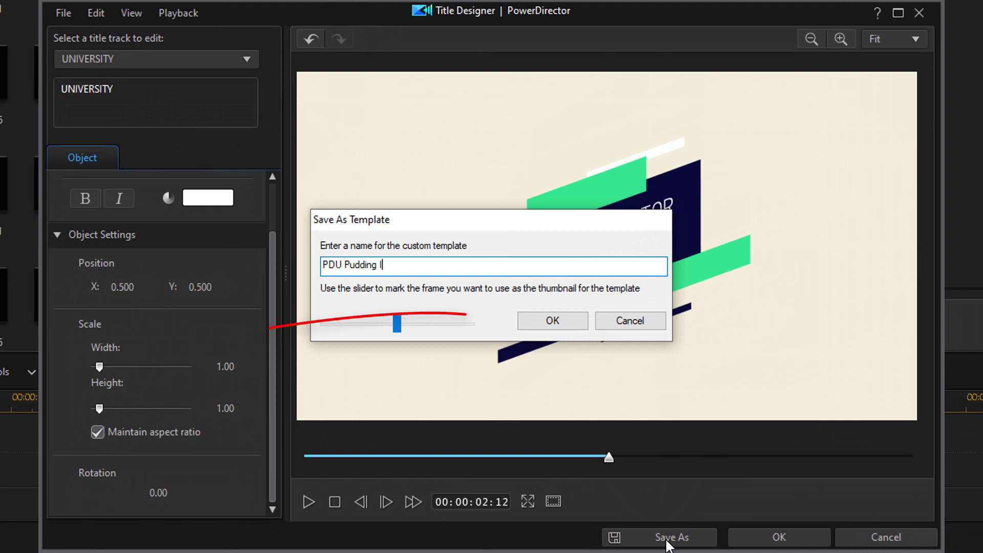
pyautogui.write('ntro')
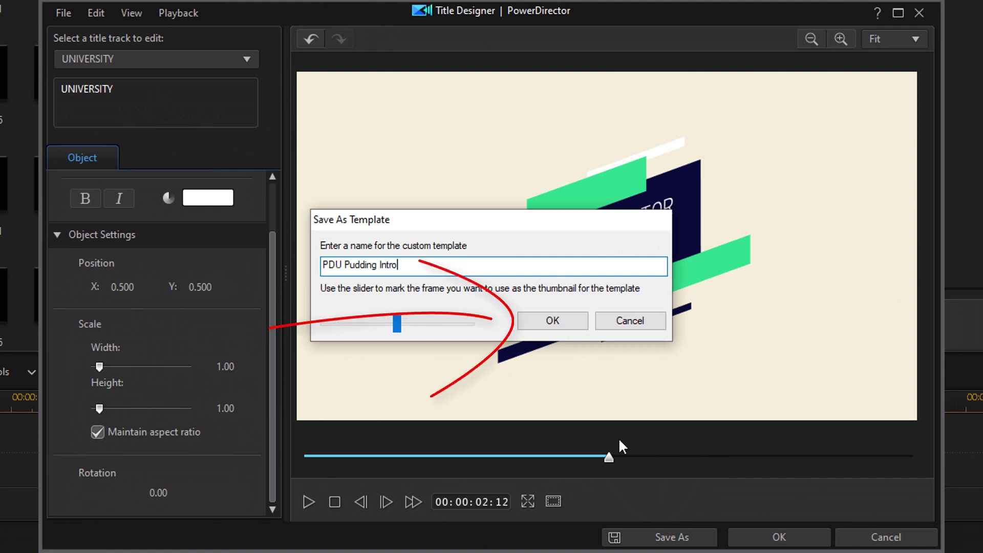
pyautogui.click(551, 322)
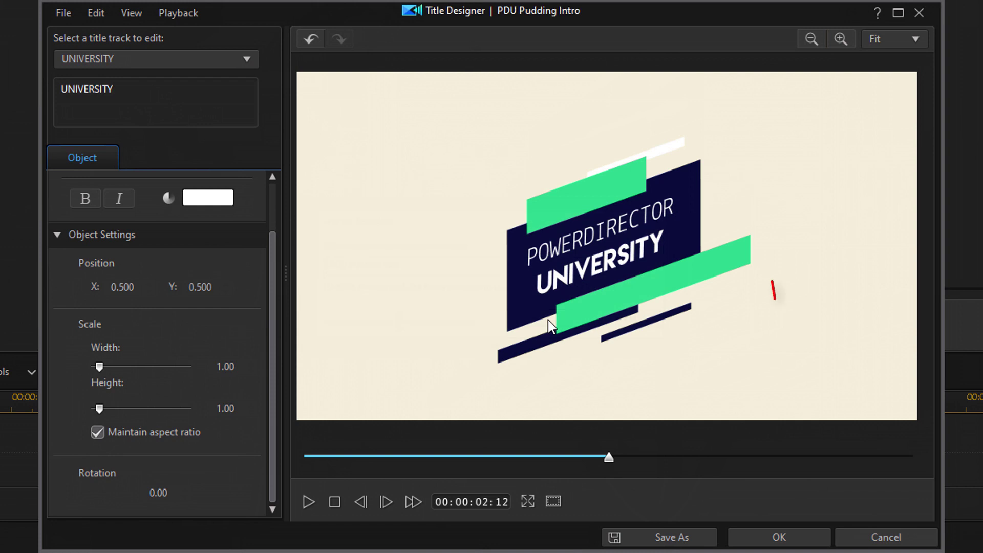
pyautogui.click(779, 537)
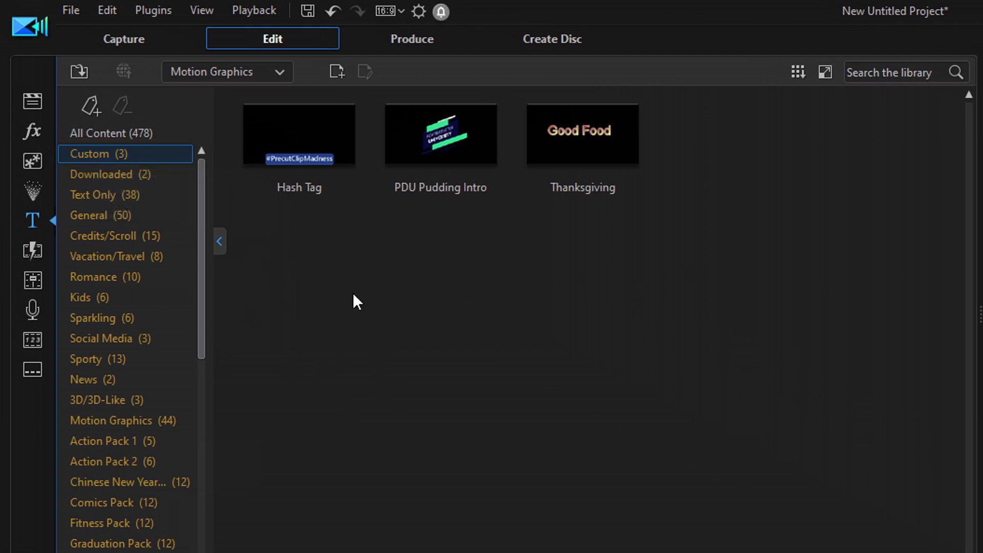
# - Preview the saved PDU Pudding Intro template and browse the Motion Graphics title category
pyautogui.click(436, 152)
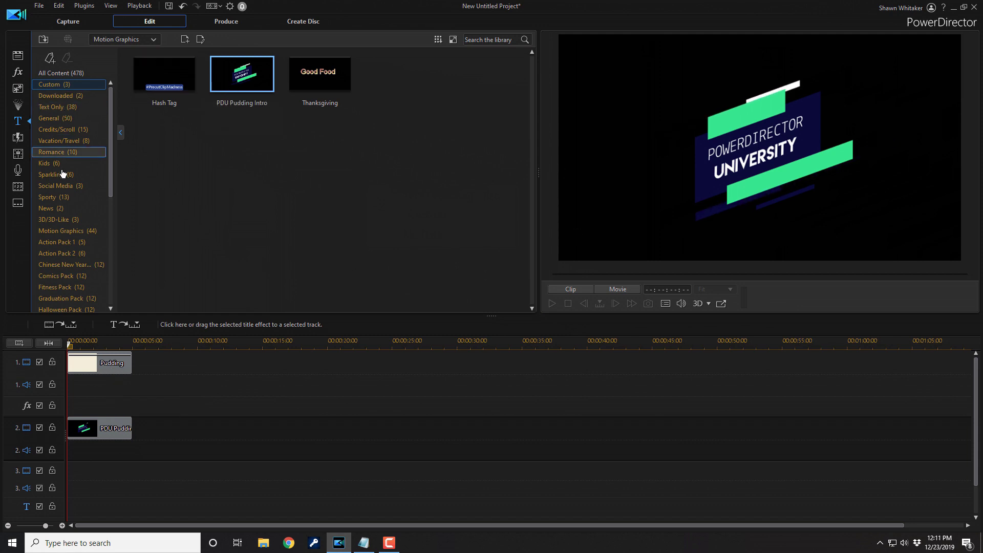
pyautogui.click(68, 233)
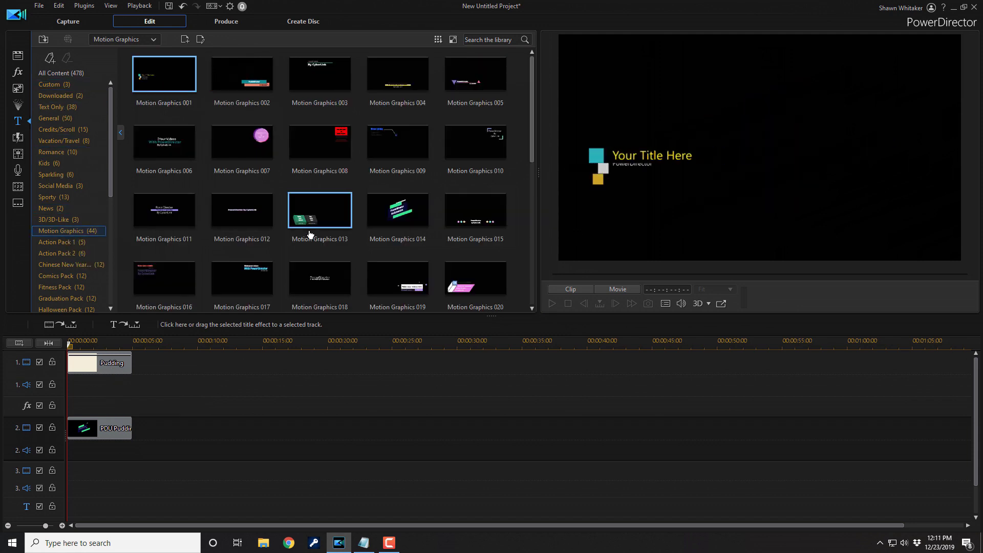
# - Return to the media library and play the whole timeline sequence in Movie mode
pyautogui.click(17, 56)
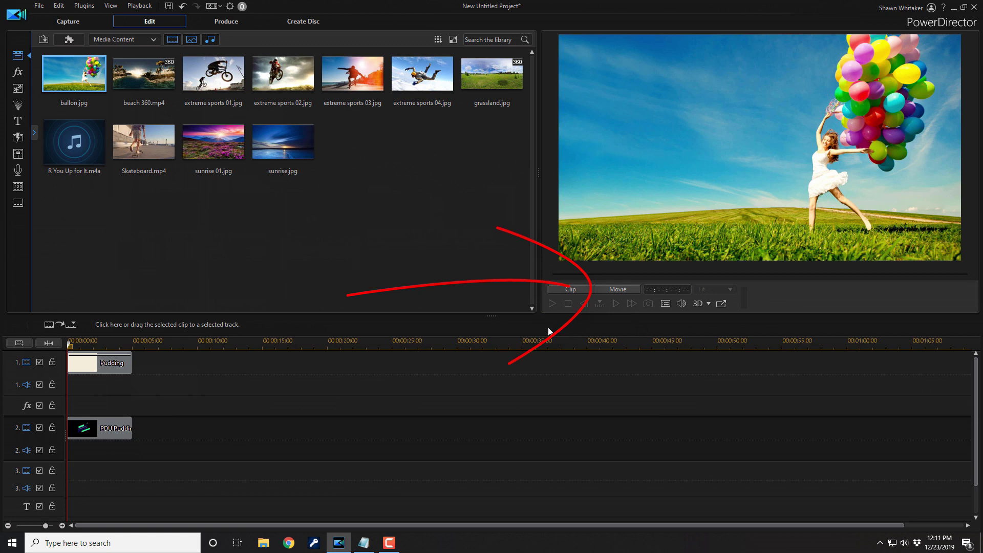
pyautogui.click(615, 291)
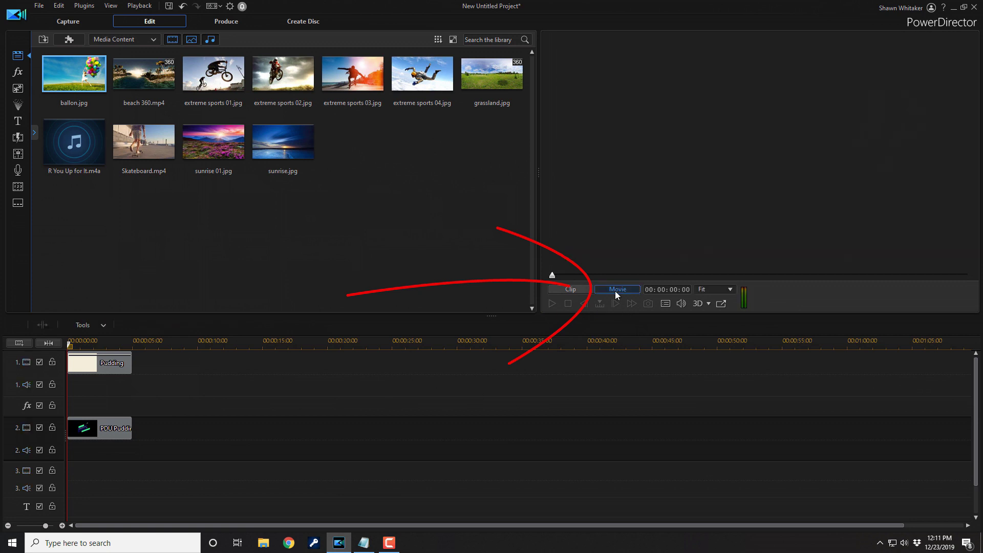
pyautogui.click(551, 304)
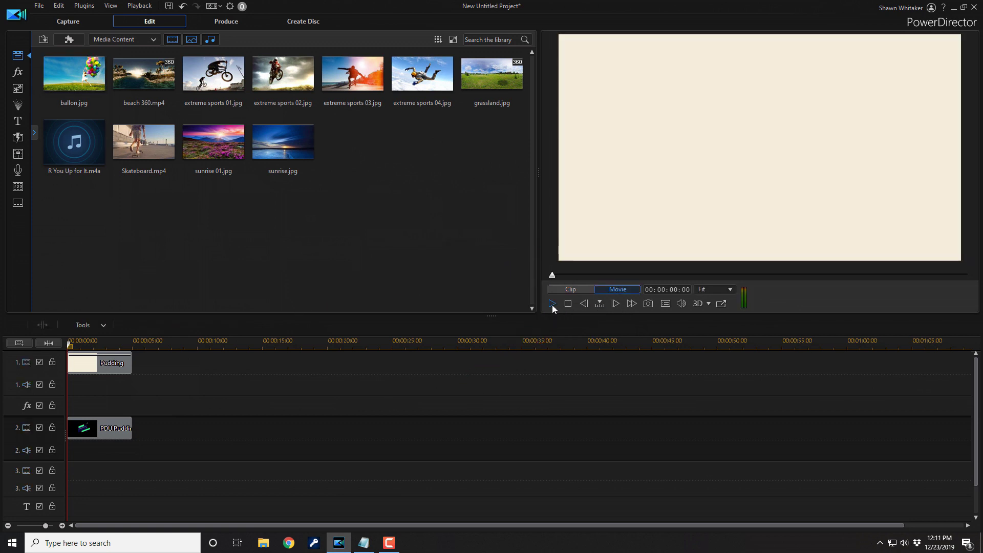